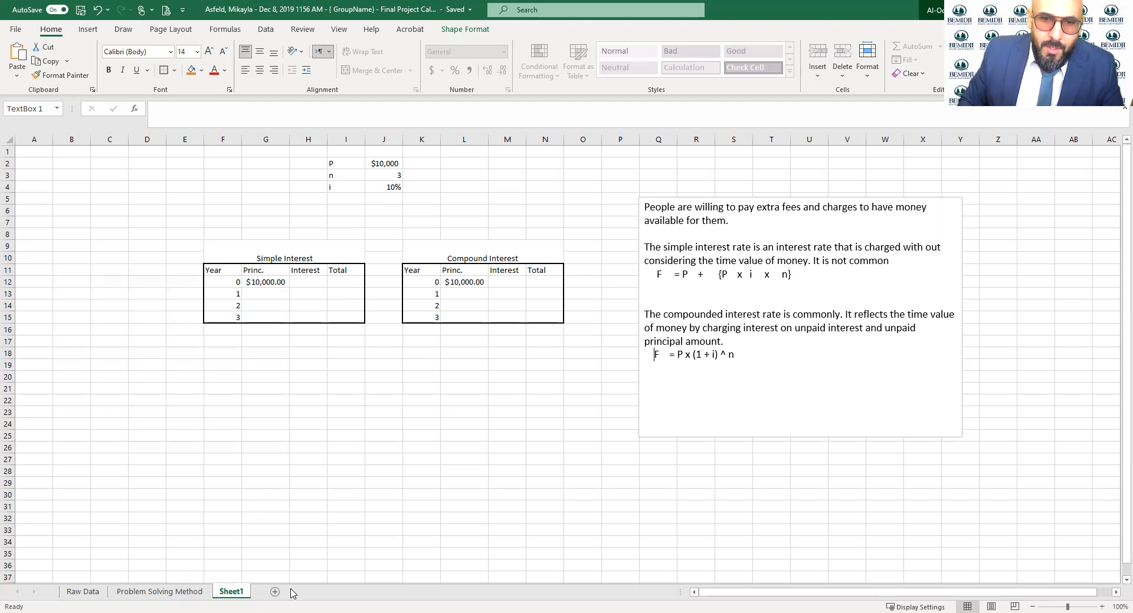
click(323, 294)
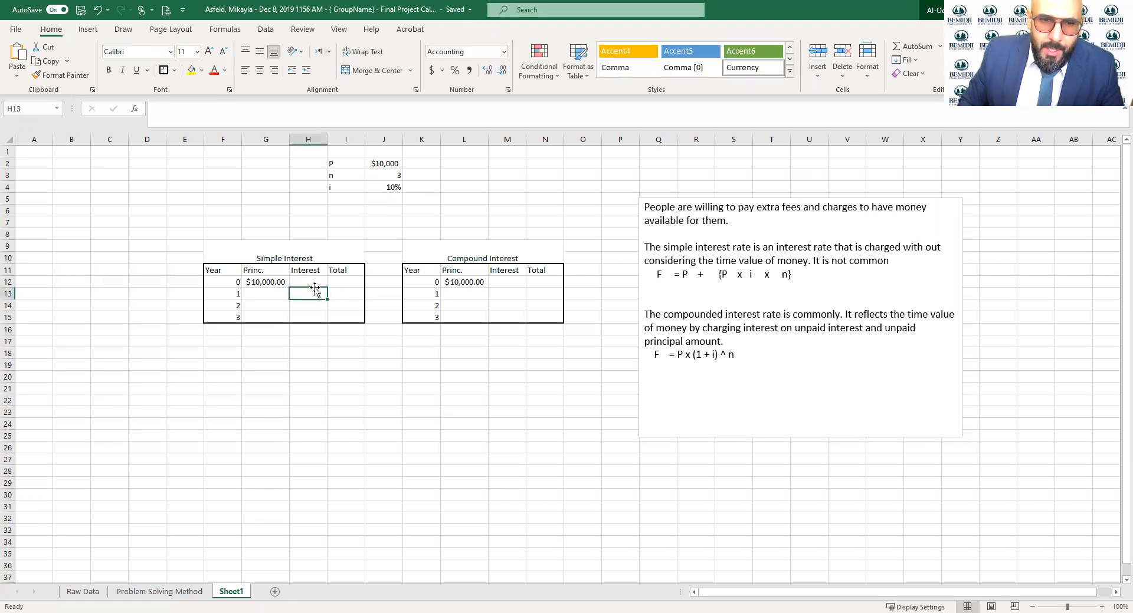
click(312, 284)
click(314, 294)
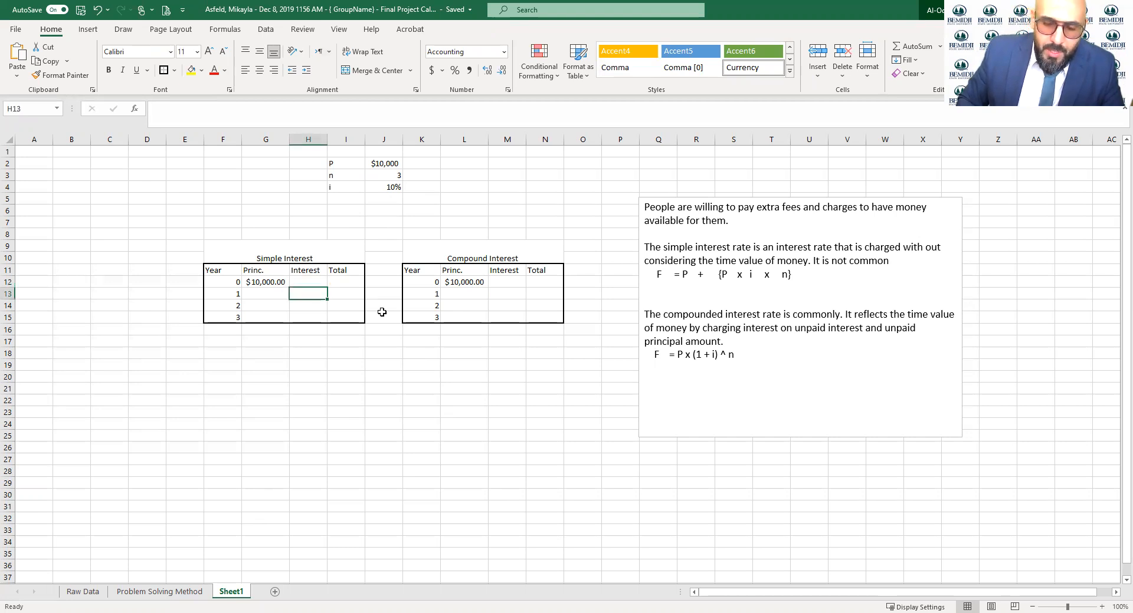
text(=)
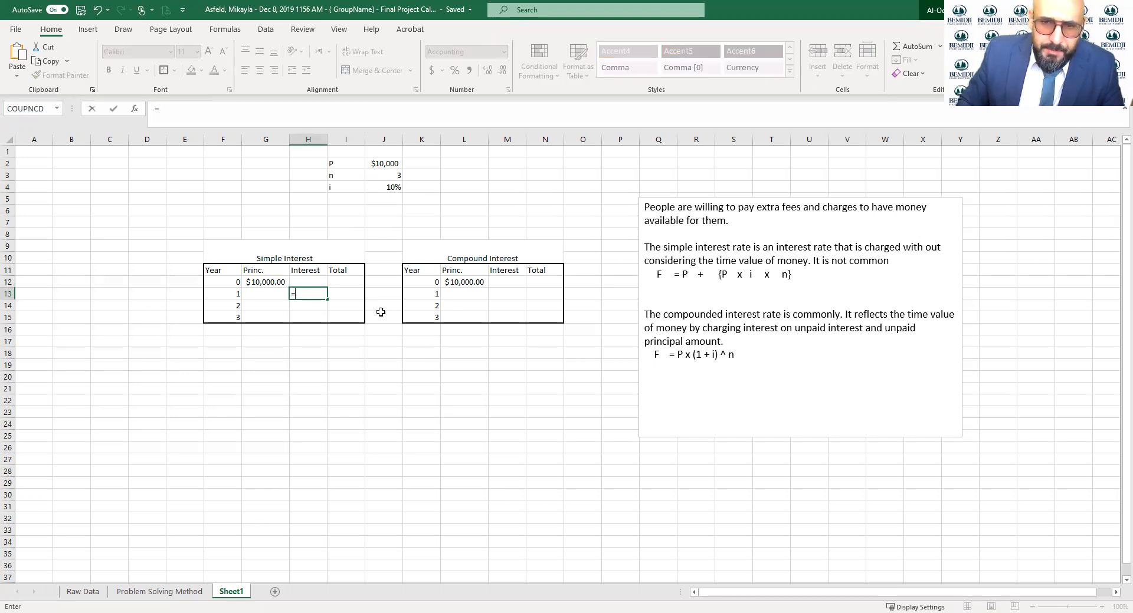
key(BackSpace)
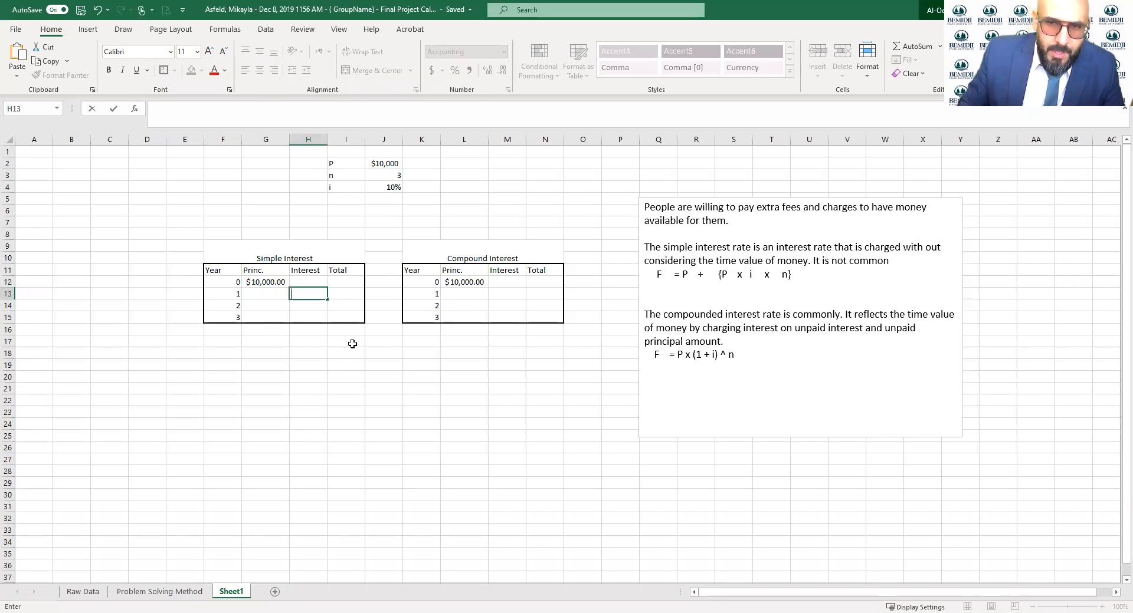
click(301, 364)
Step: Calculate year 1 interest in the Simple Interest table by entering =J2*J4*1 in H13
click(316, 293)
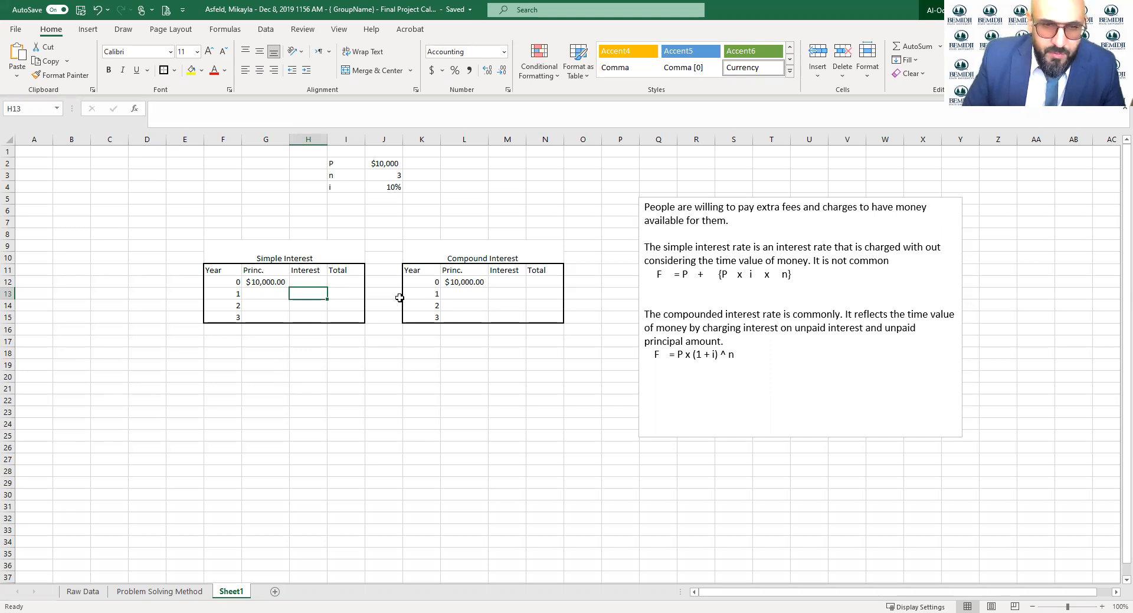
text(=)
click(382, 164)
text(*)
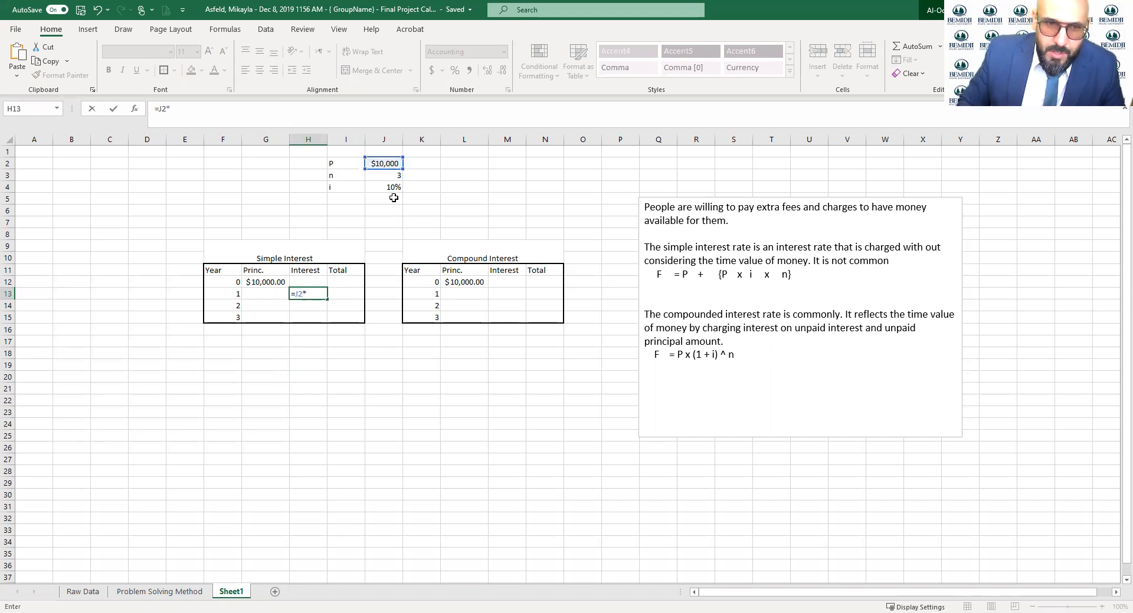
click(393, 187)
text(*)
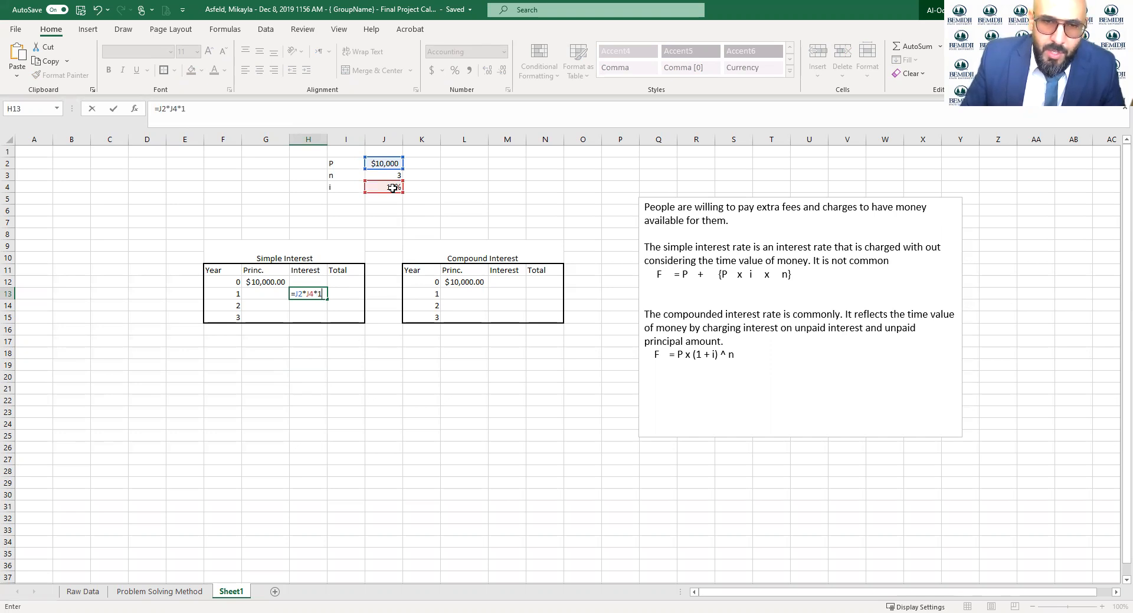
key(Return)
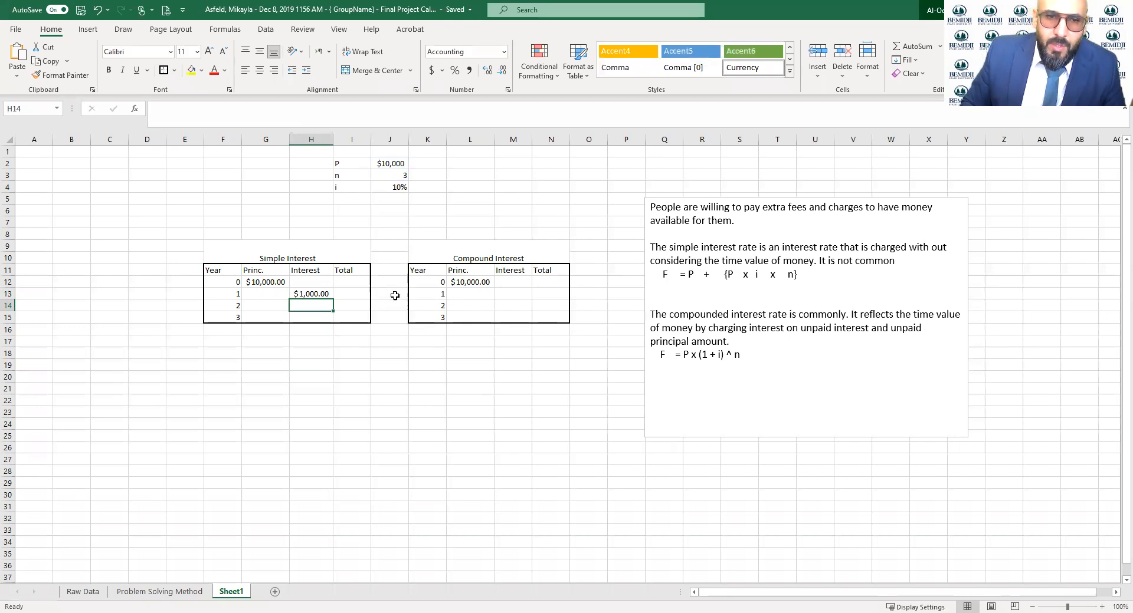
Step: Enter the year 1 total in I13 of the Simple Interest table as =G12+H13
click(351, 293)
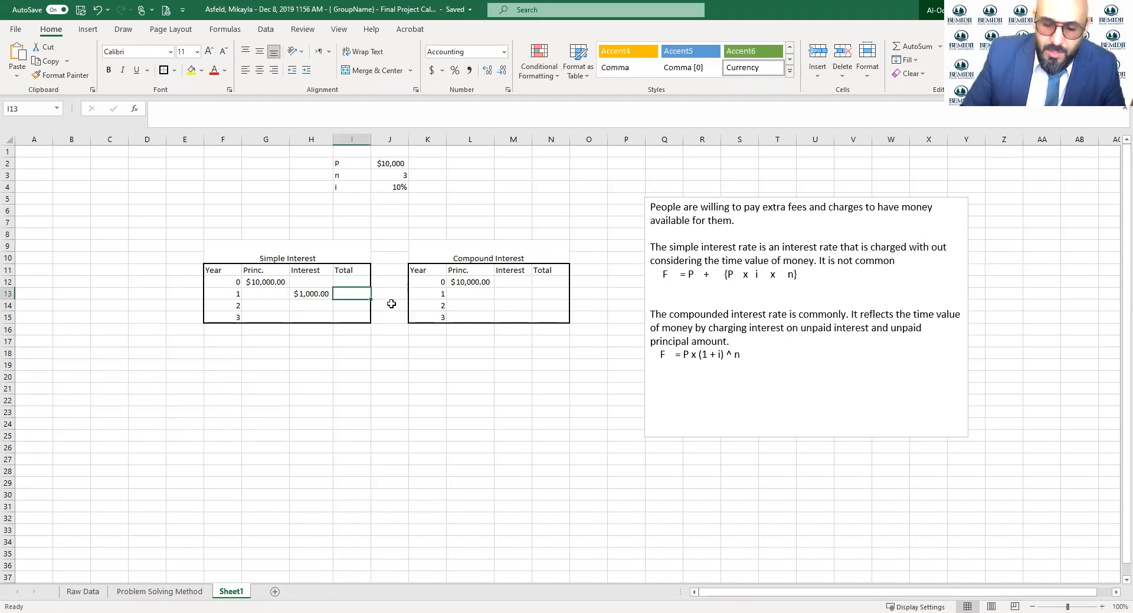
text(=)
click(273, 284)
text(+)
click(316, 295)
key(Return)
Step: Calculate year 2 simple interest in H14 with the formula =G12*J4*1
click(311, 305)
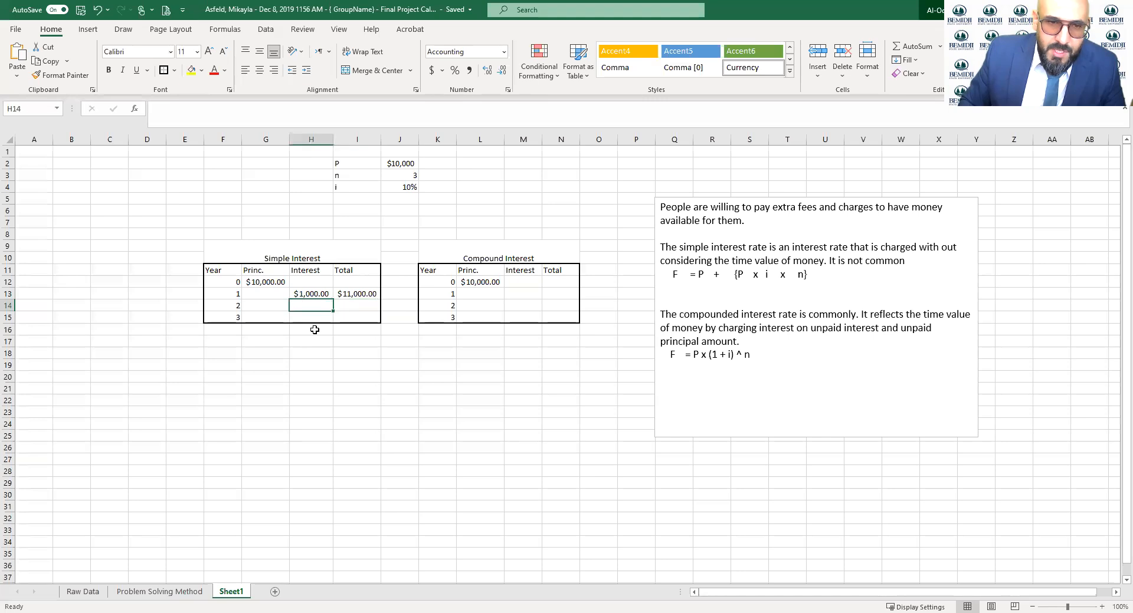
text(=)
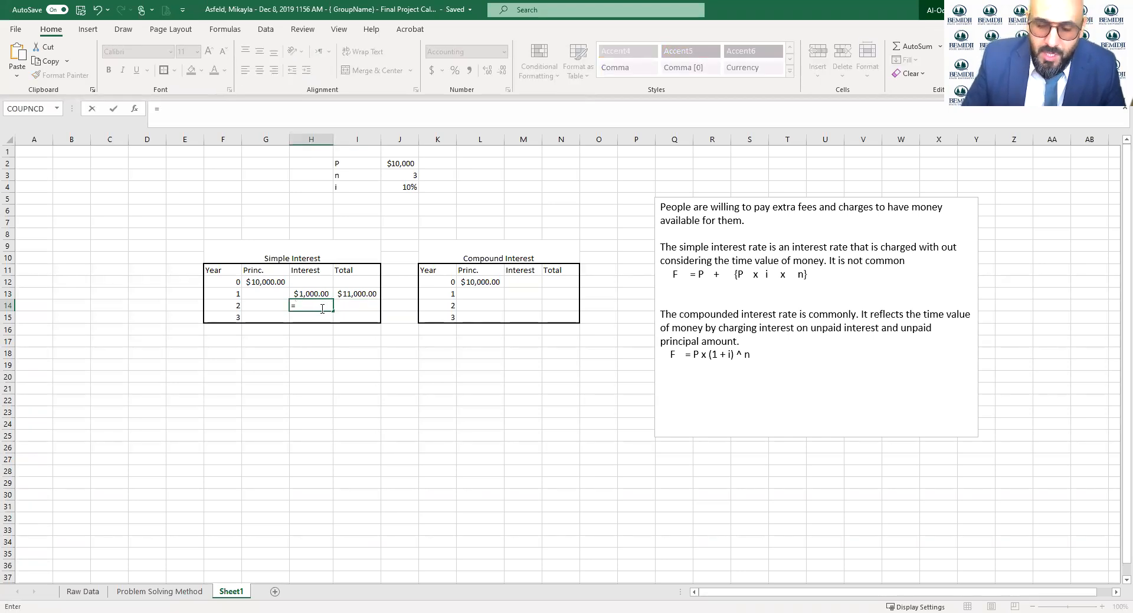
text(10)
key(BackSpace)
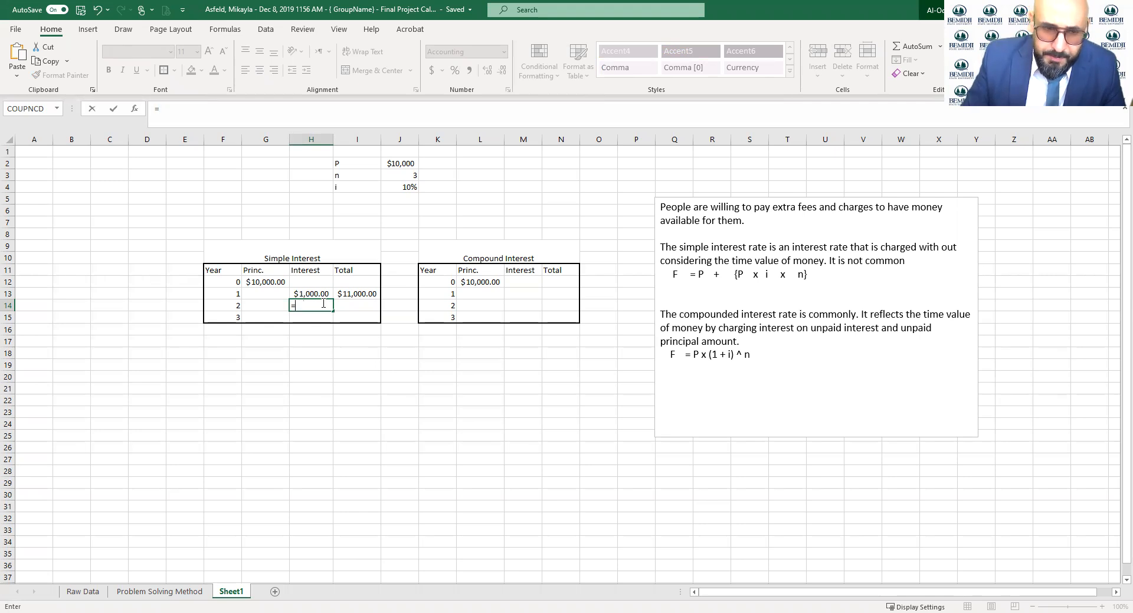
click(270, 282)
text(*)
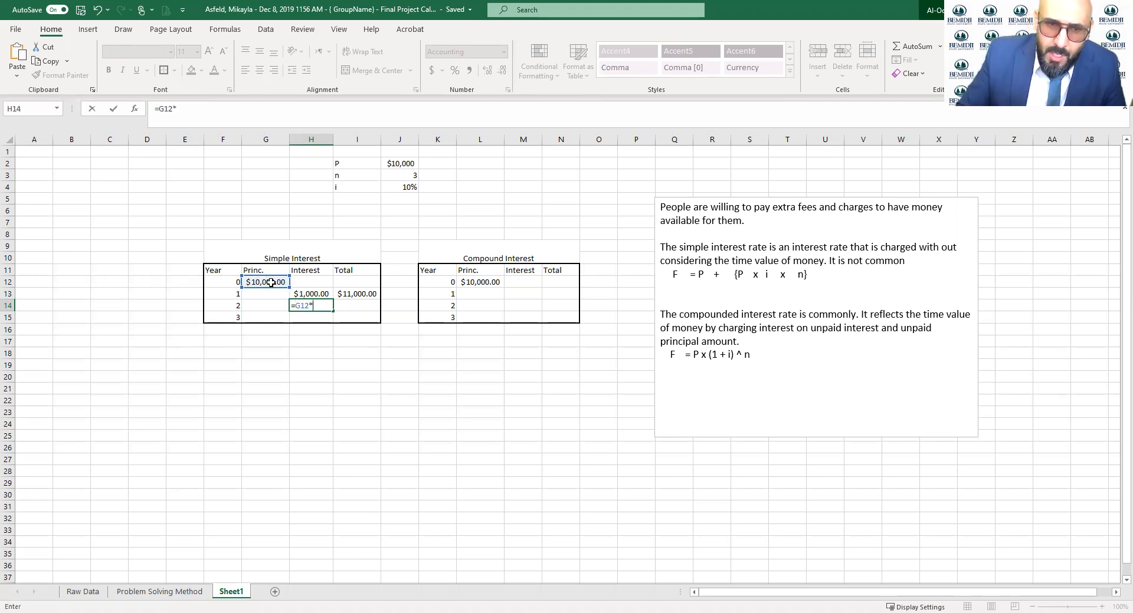
click(410, 190)
text(*1)
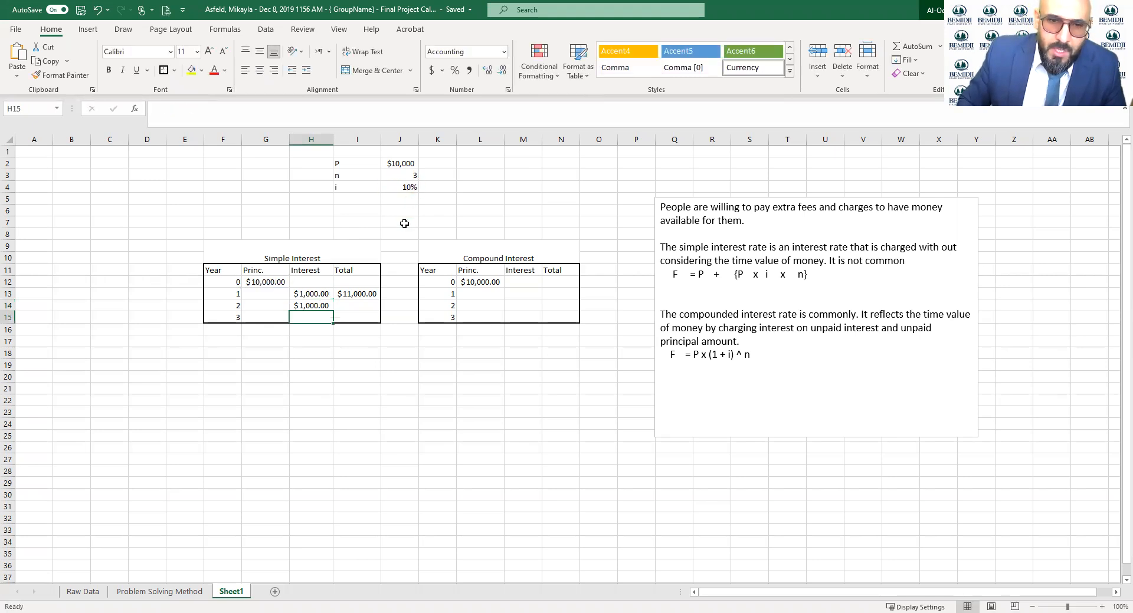
Step: Enter the year 2 simple interest total in I14 by adding I13 and H14
click(358, 305)
text(=)
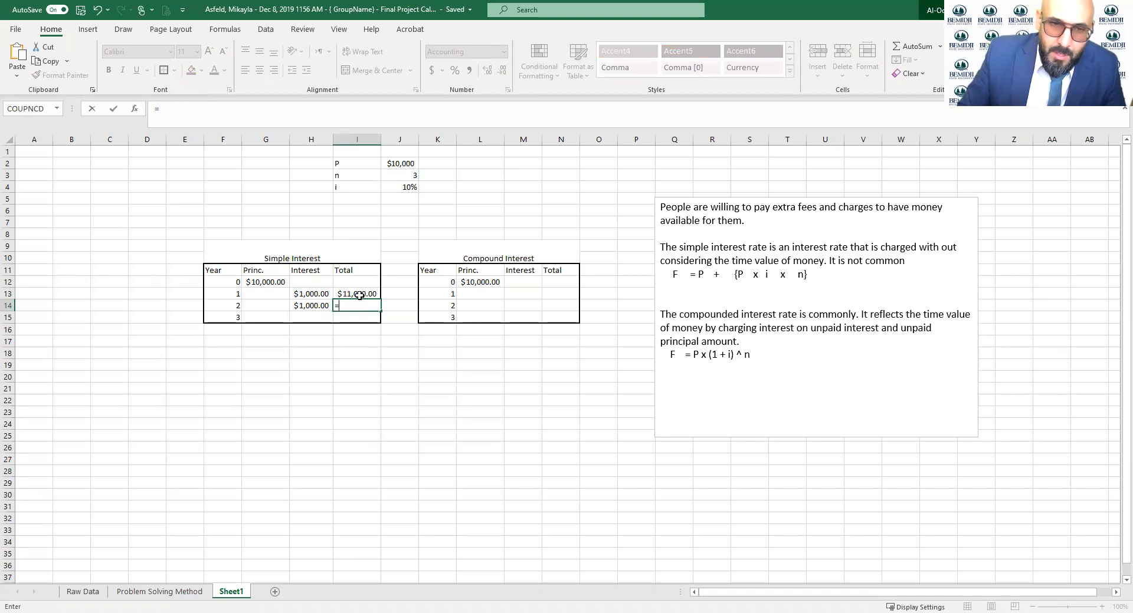
click(359, 295)
text(+)
click(316, 306)
key(Return)
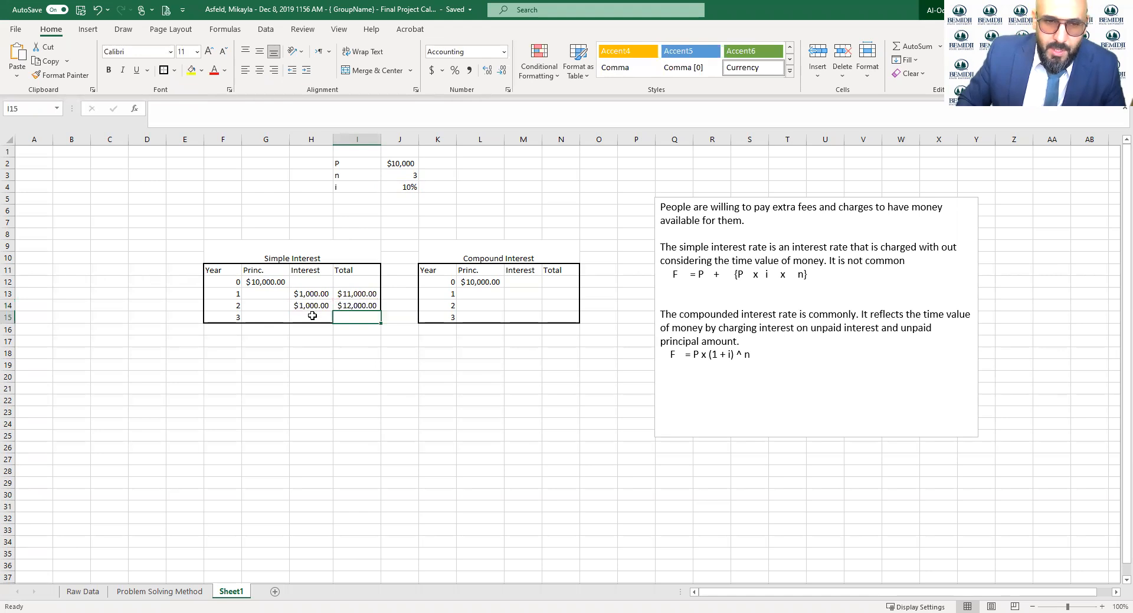
Step: Calculate year 3 simple interest in H15 with the formula =G12*J4*1
click(313, 317)
text(=)
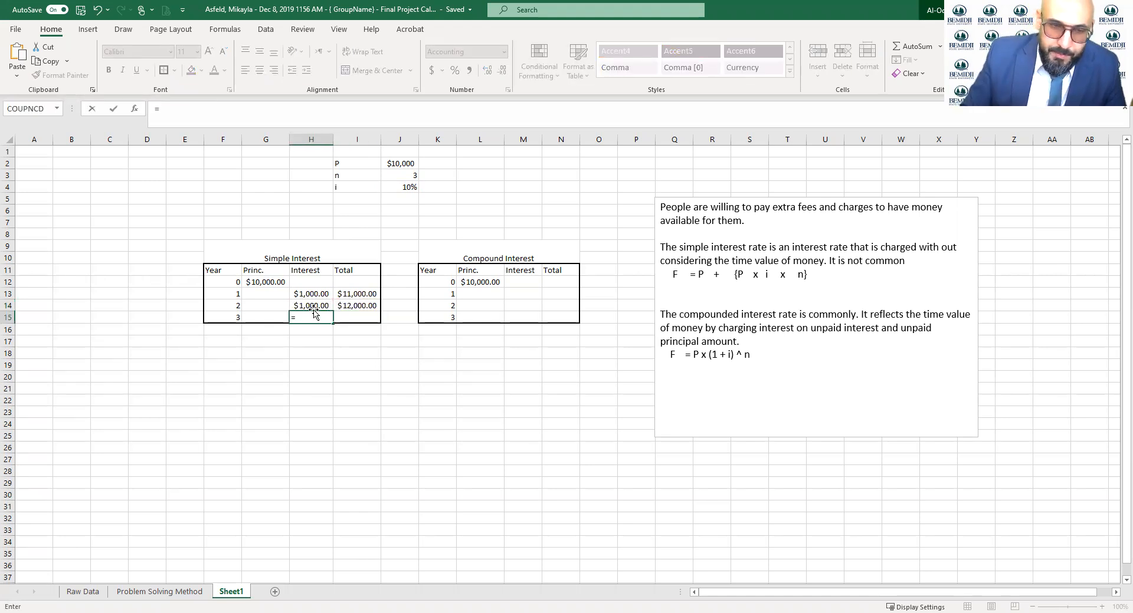
click(277, 284)
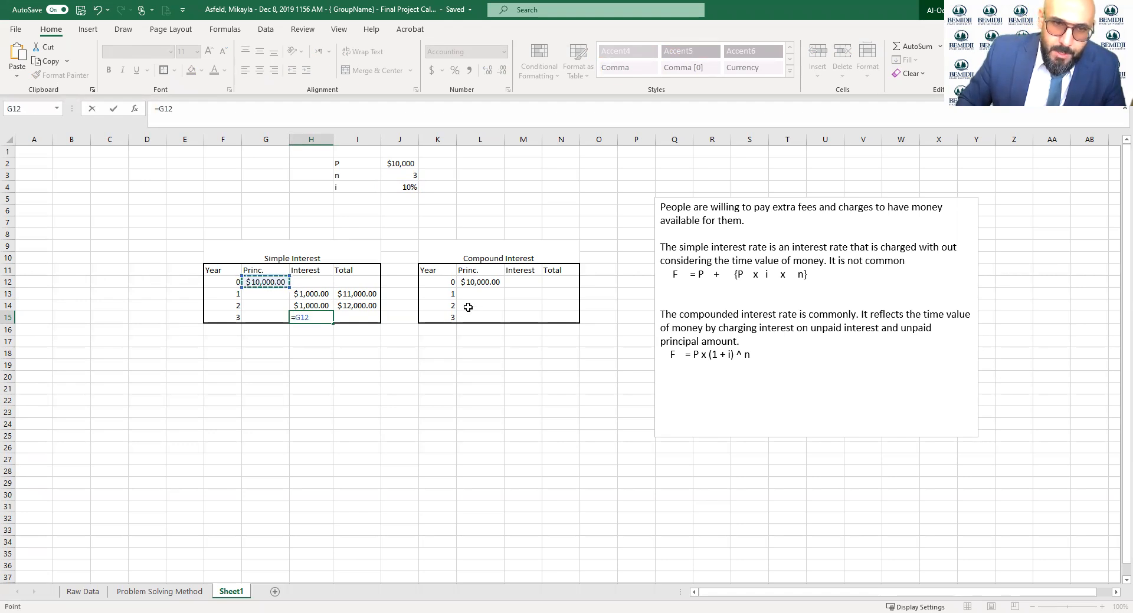
text(*)
click(413, 189)
text(*)
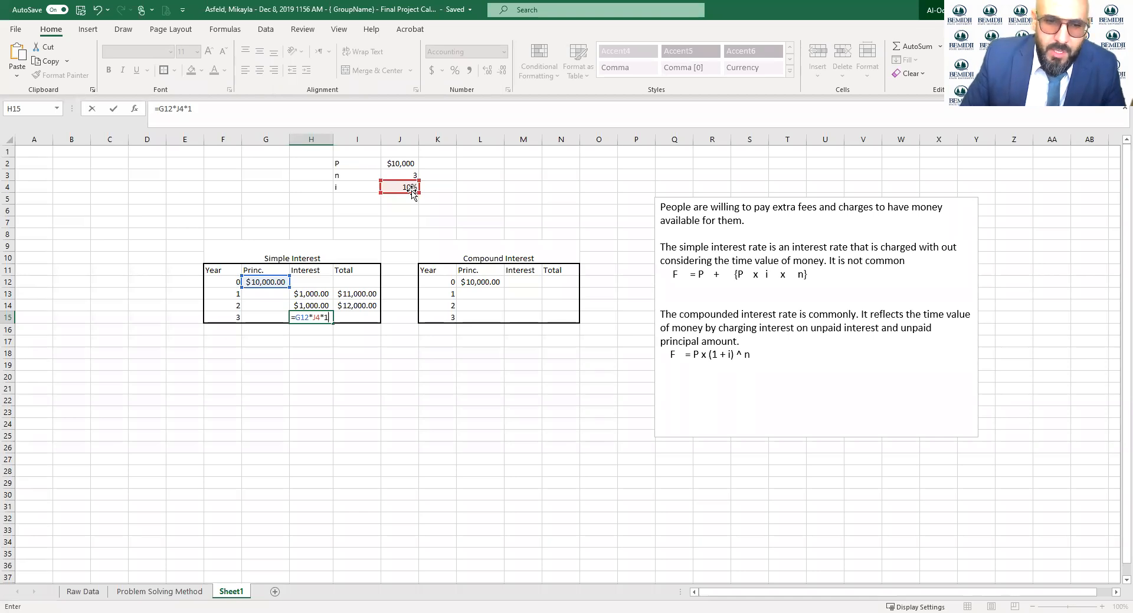
key(Return)
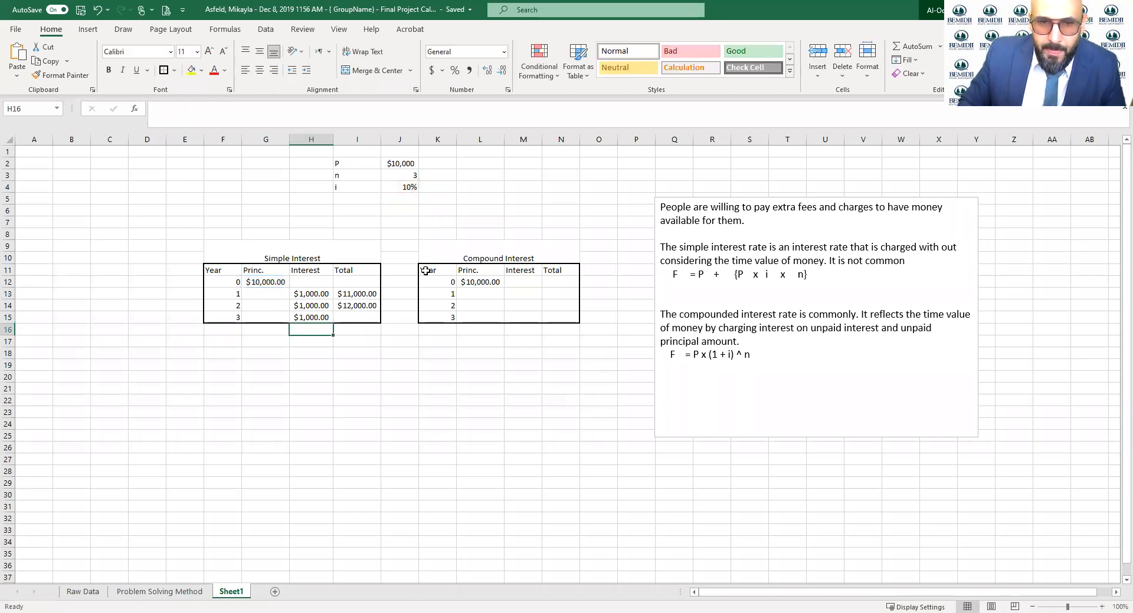
Step: Enter the year 3 simple interest total in I15 by adding I14 and H15
click(370, 315)
text(=)
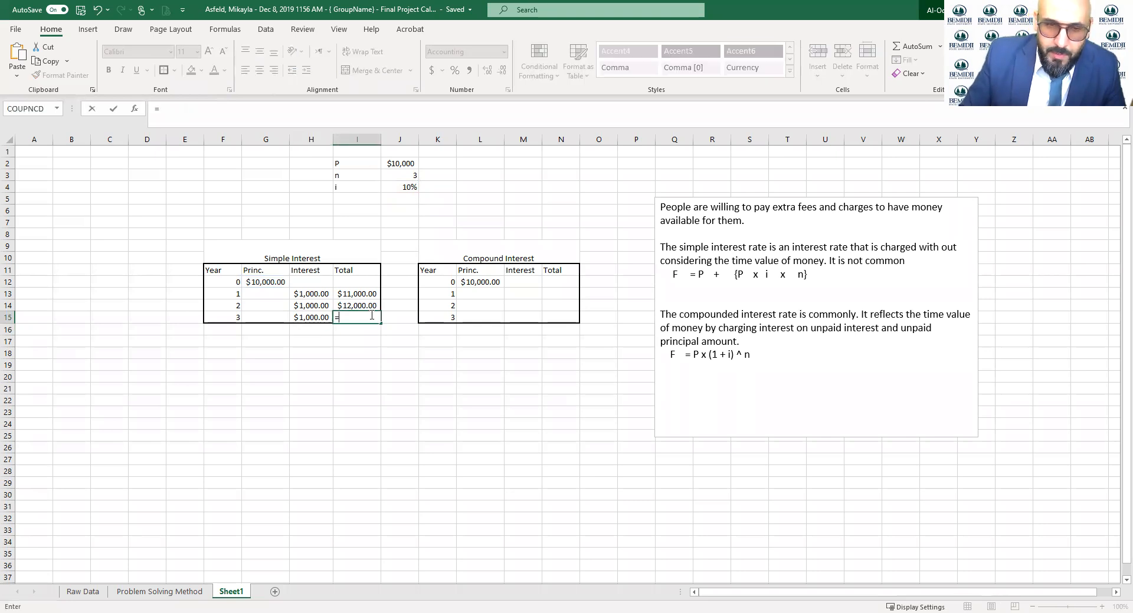
click(363, 307)
text(+)
click(317, 316)
key(Return)
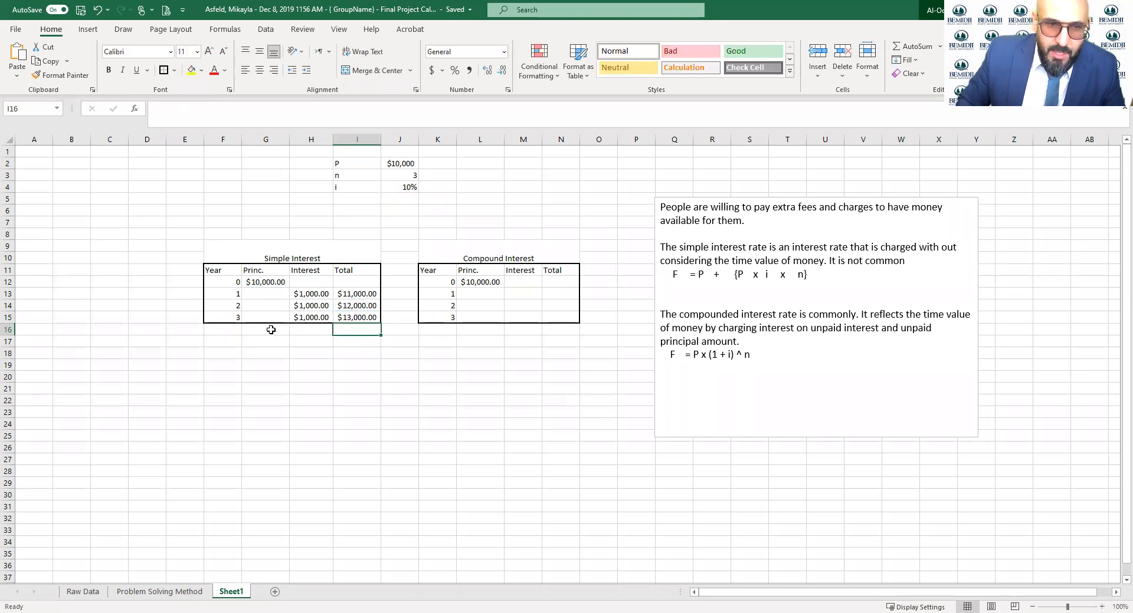
Step: Show the final simple interest repayment as a negative amount in G16, below the principal column, using -I15
click(270, 331)
text(-13)
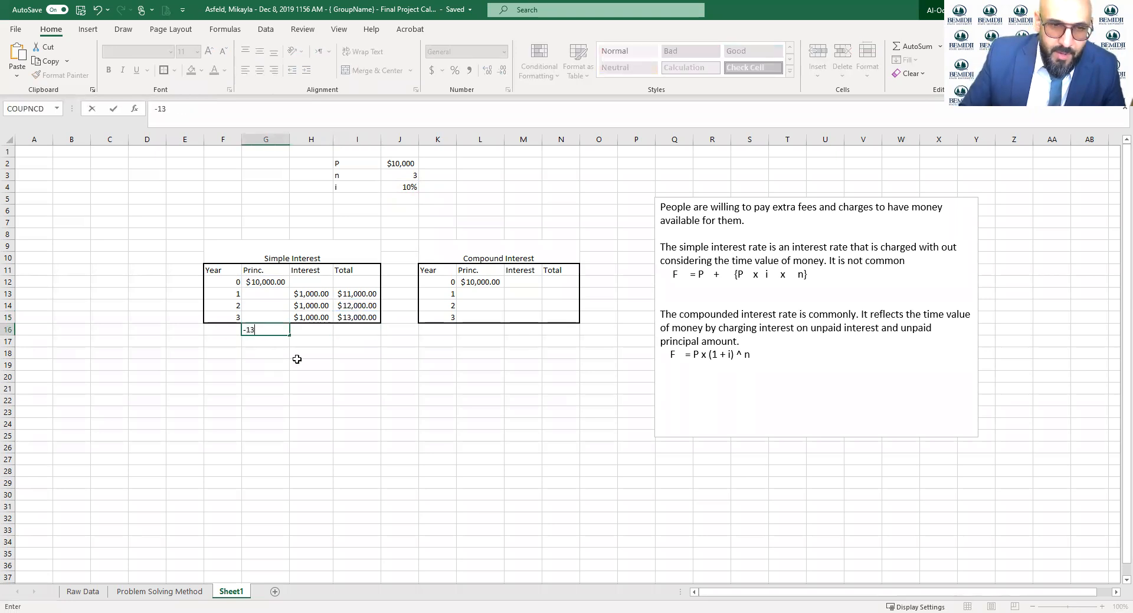
key(BackSpace)
key(BackSpace)
click(354, 316)
key(Return)
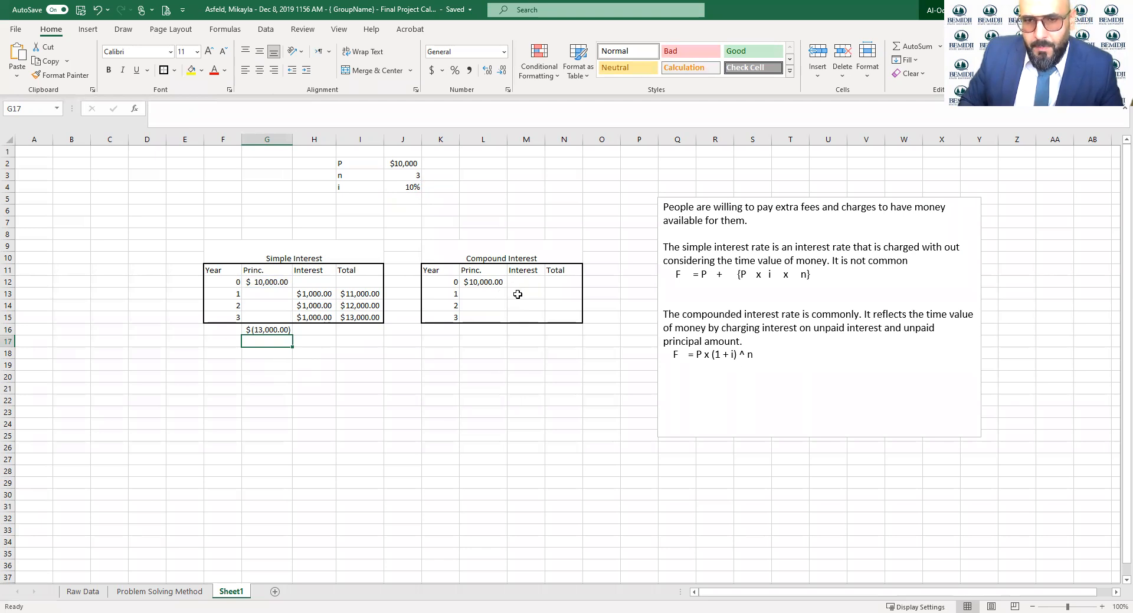
click(531, 282)
text(=)
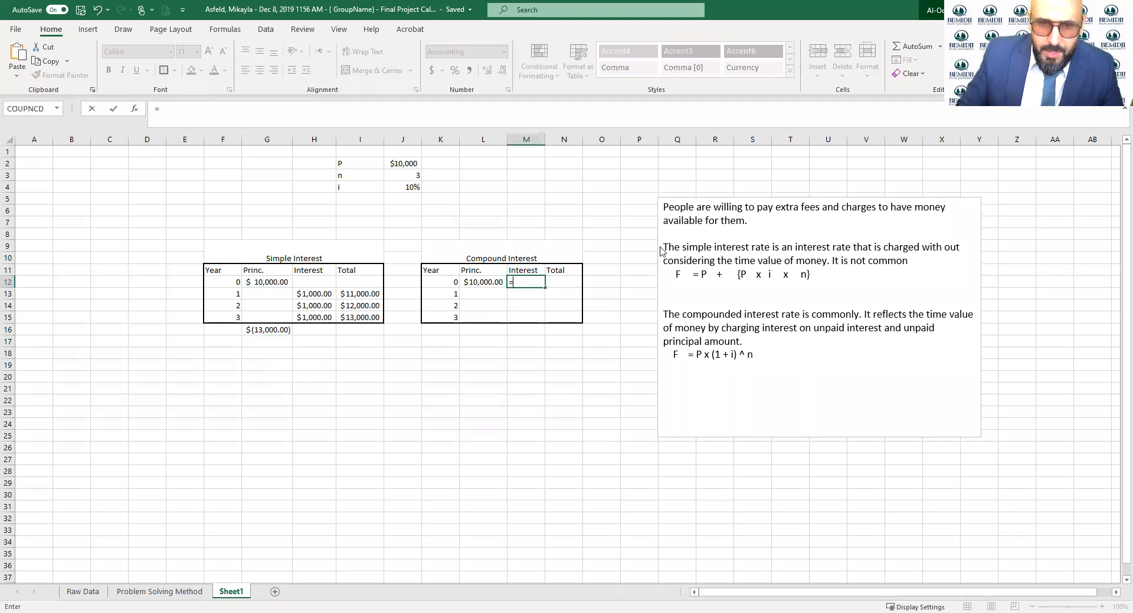
key(Escape)
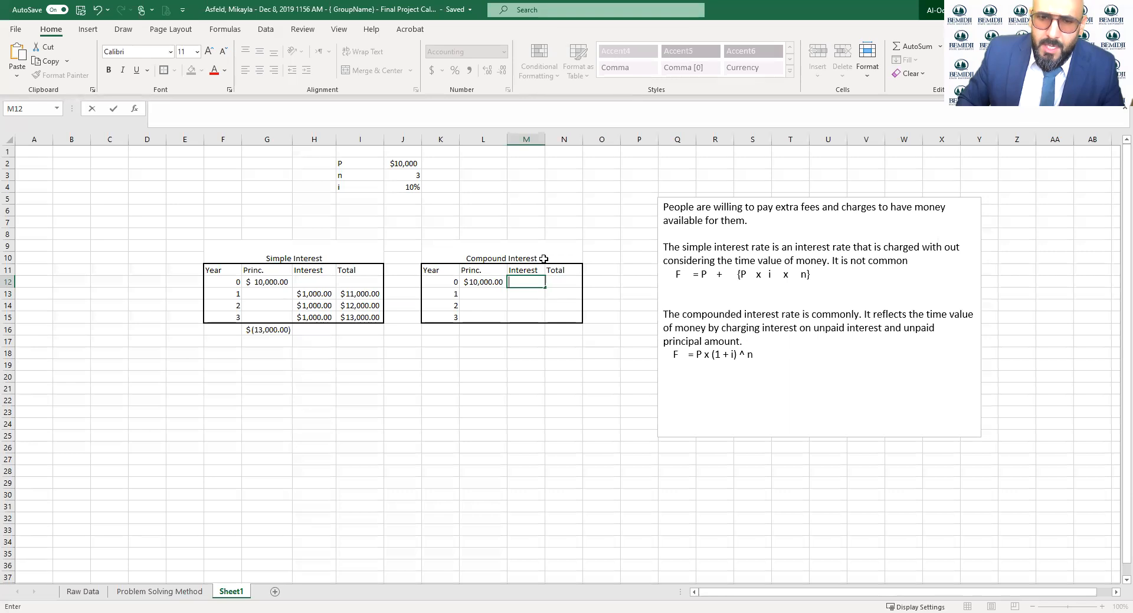
Step: Calculate year 1 interest in the Compound Interest table by entering =L12*J4*1 in M13
click(523, 292)
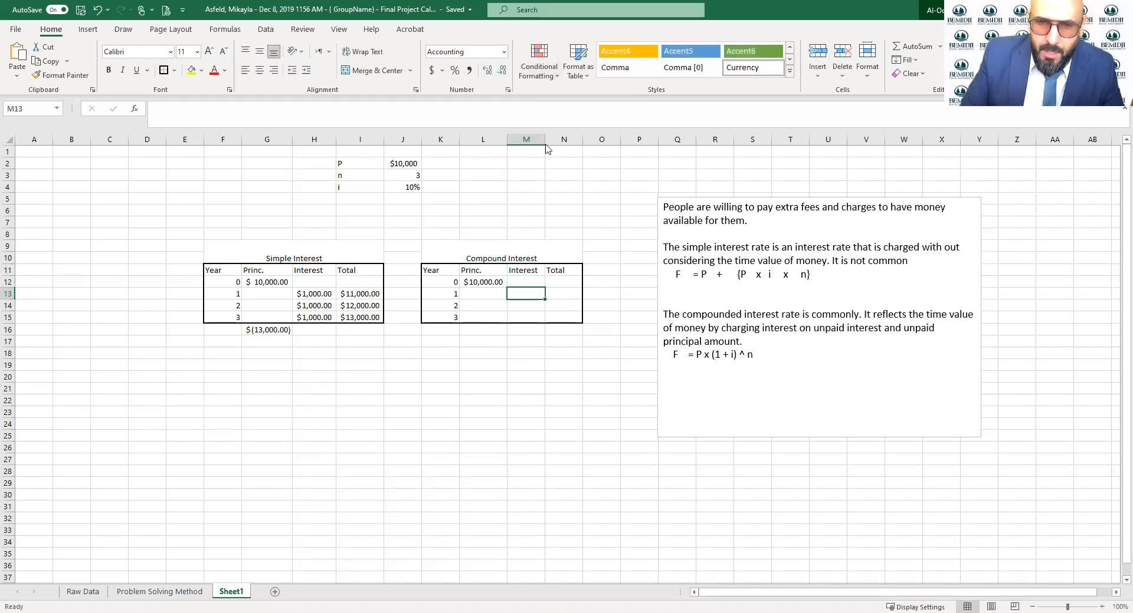
text(=)
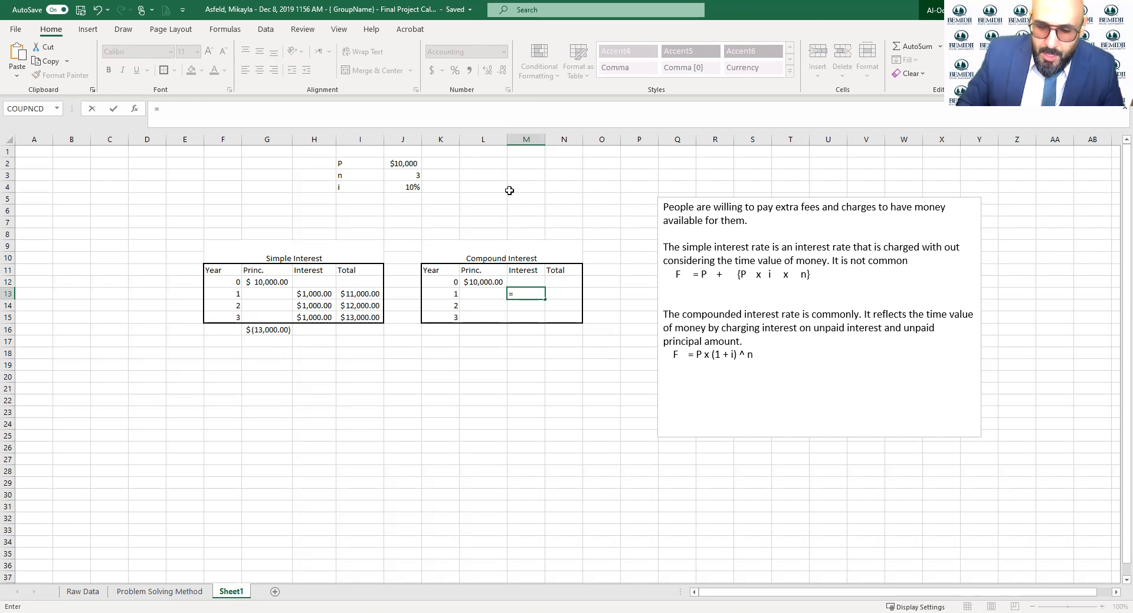
click(477, 281)
text(*)
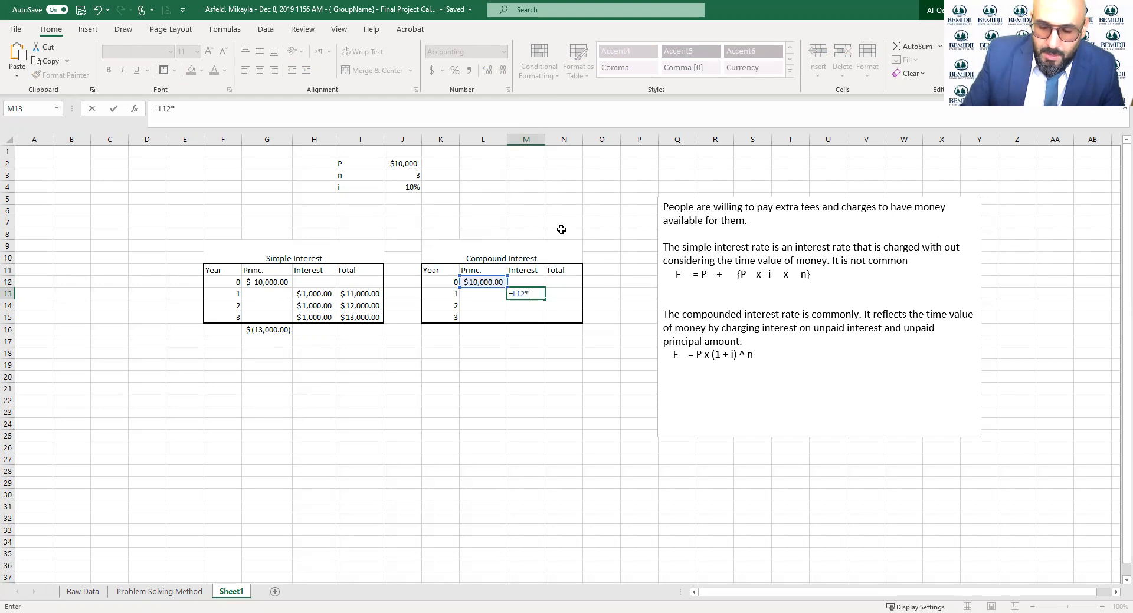
click(416, 186)
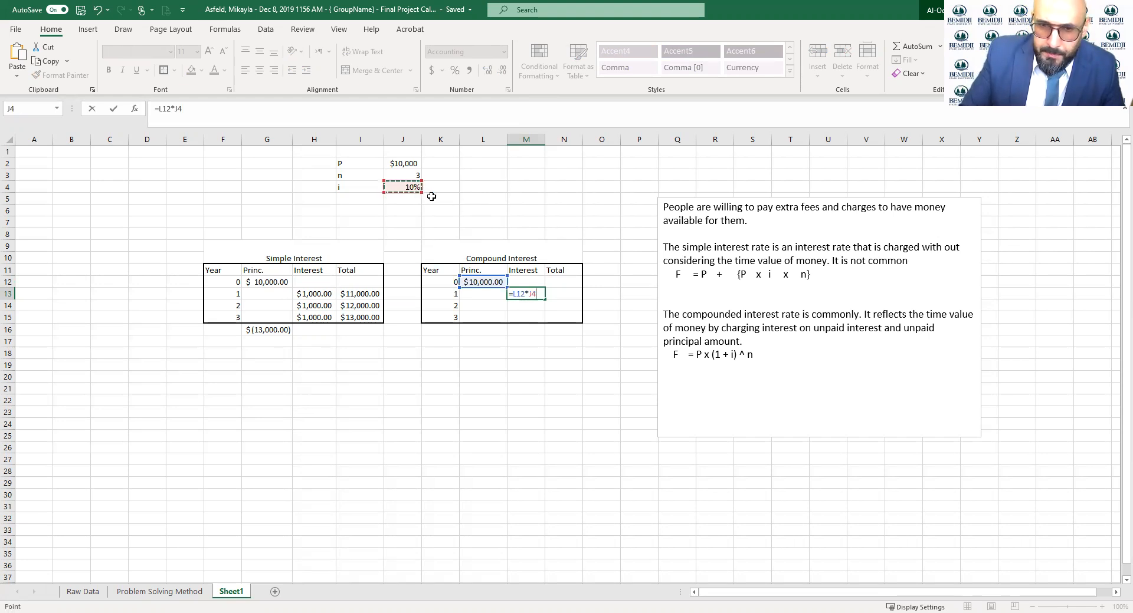
text(*)
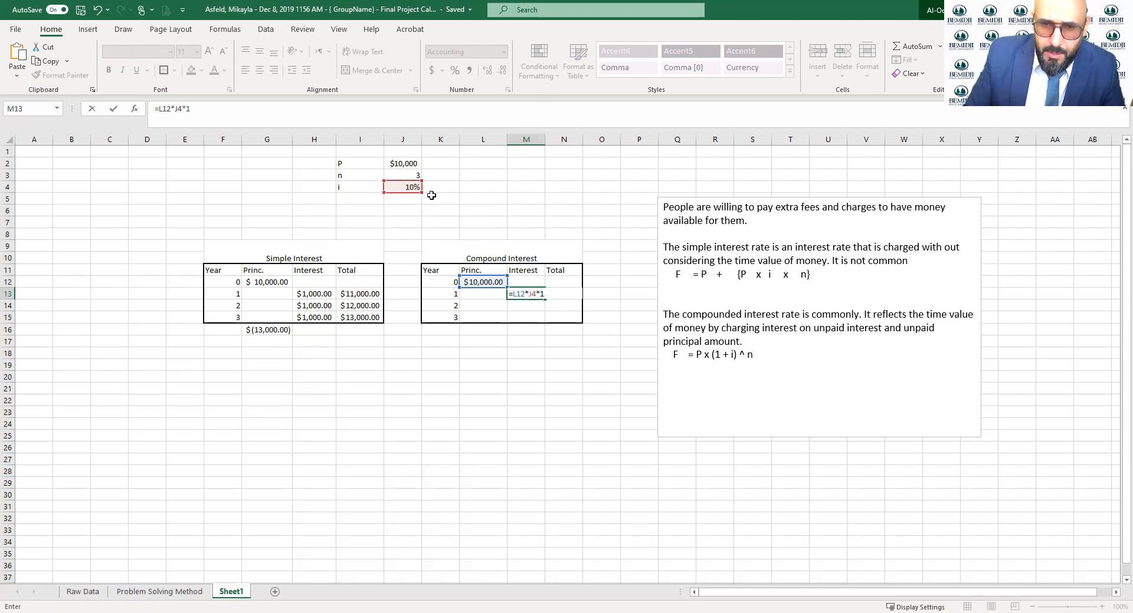
key(Return)
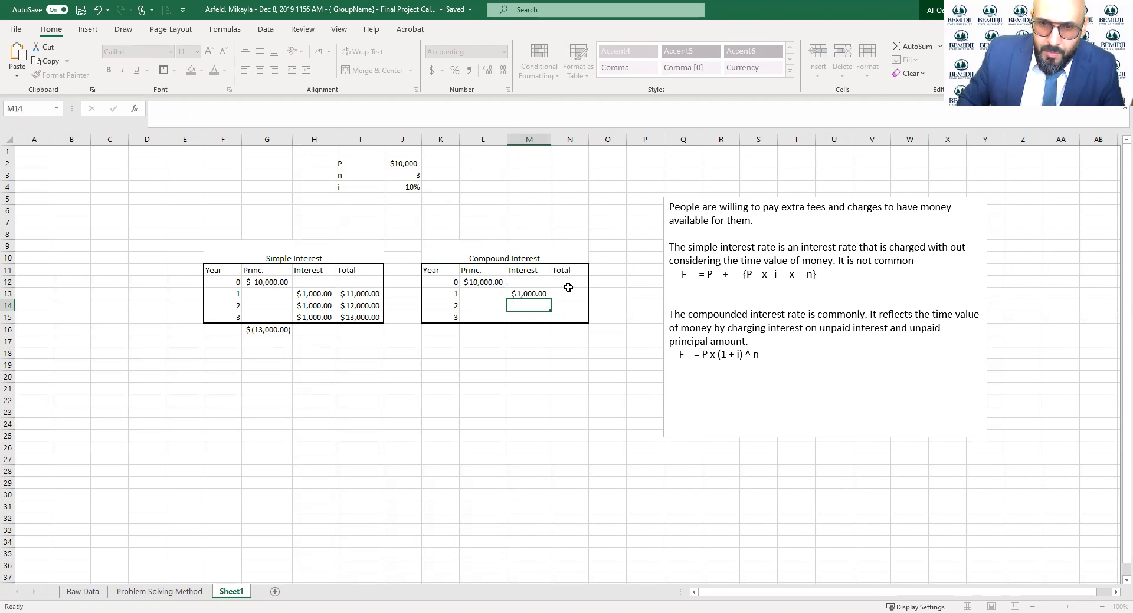
Step: Enter the year 1 total in N13 of the Compound Interest table as =L12+M13
click(568, 292)
text(=)
click(481, 282)
text(+)
click(513, 294)
key(Return)
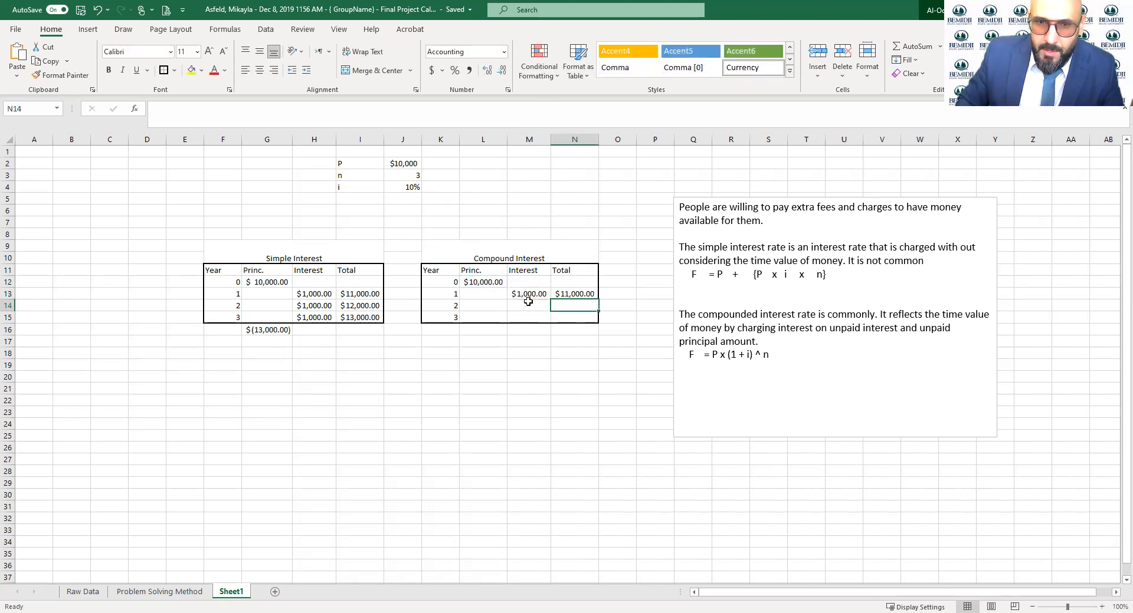
Step: Calculate year 2 interest in the Compound Interest table by entering =N13*J4 in M14
click(527, 305)
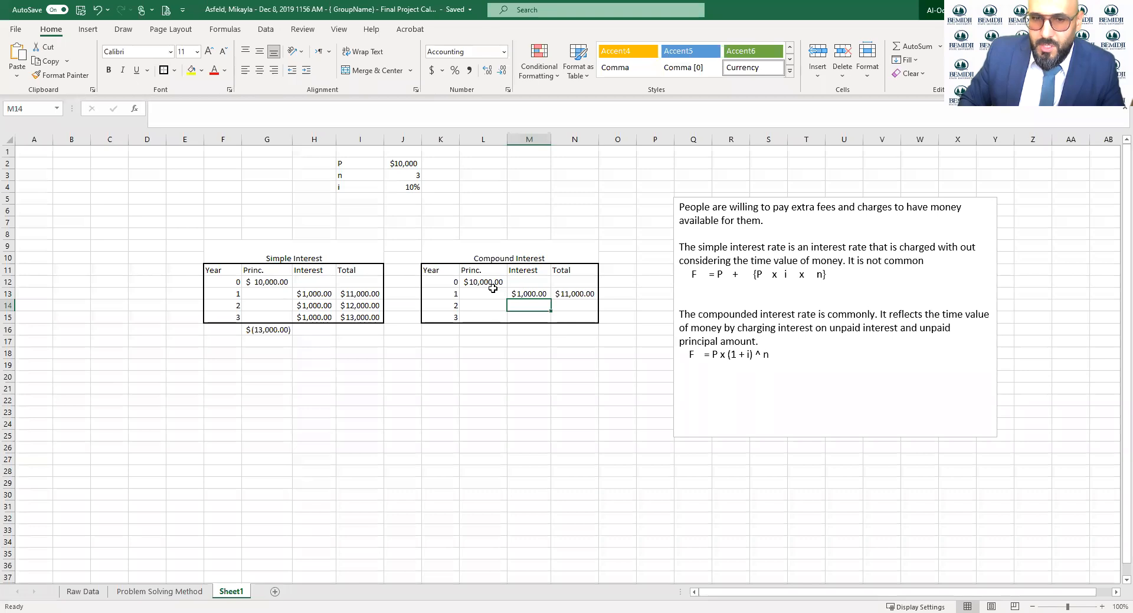
text(=)
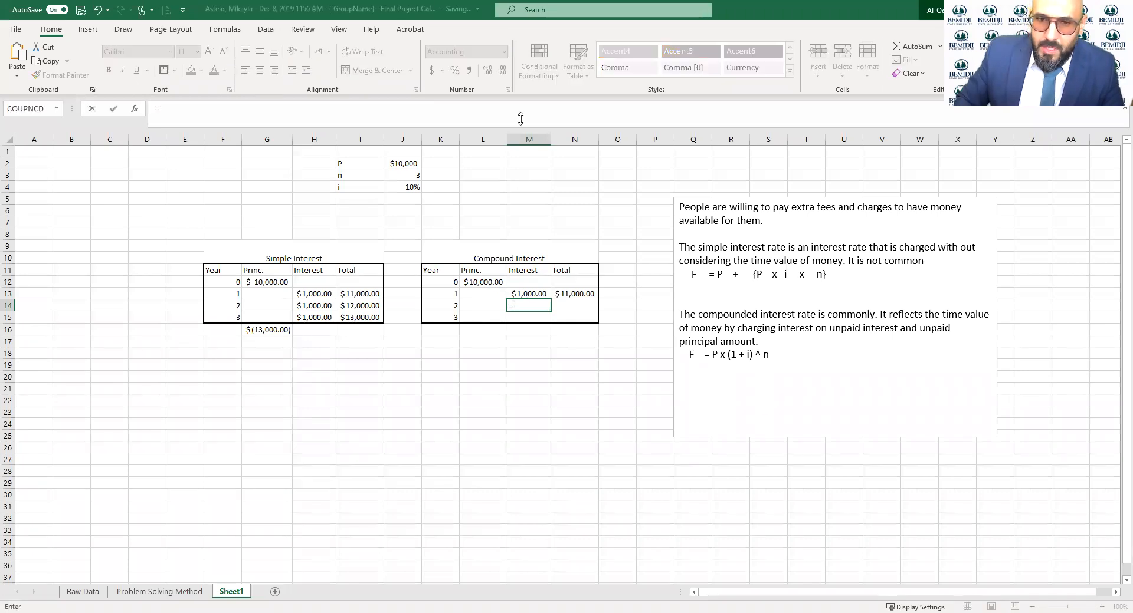
click(573, 298)
text(*)
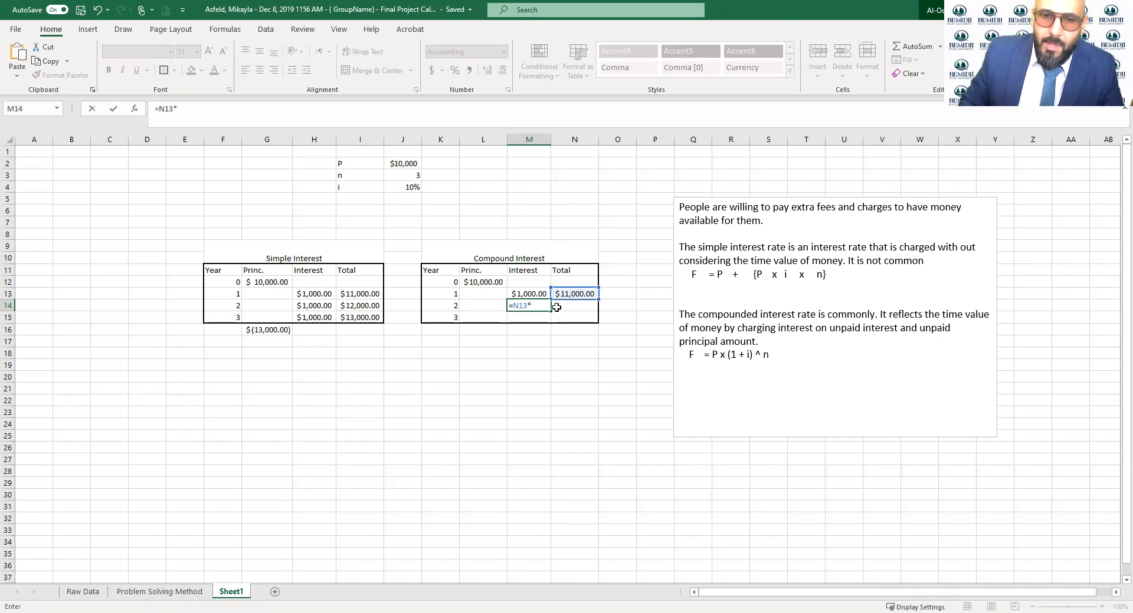
click(420, 188)
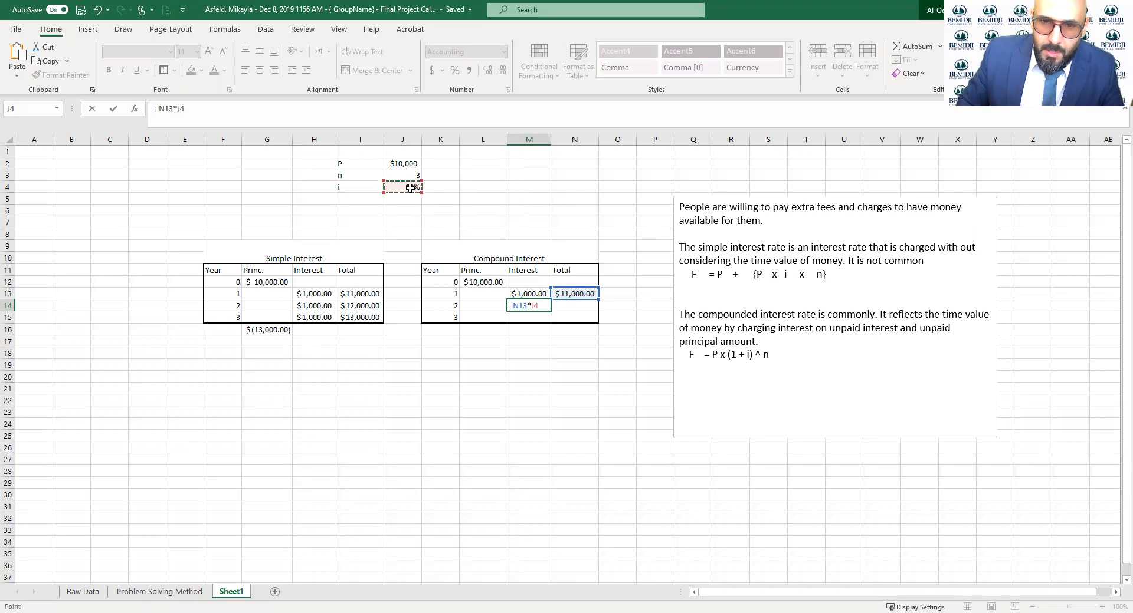
key(Return)
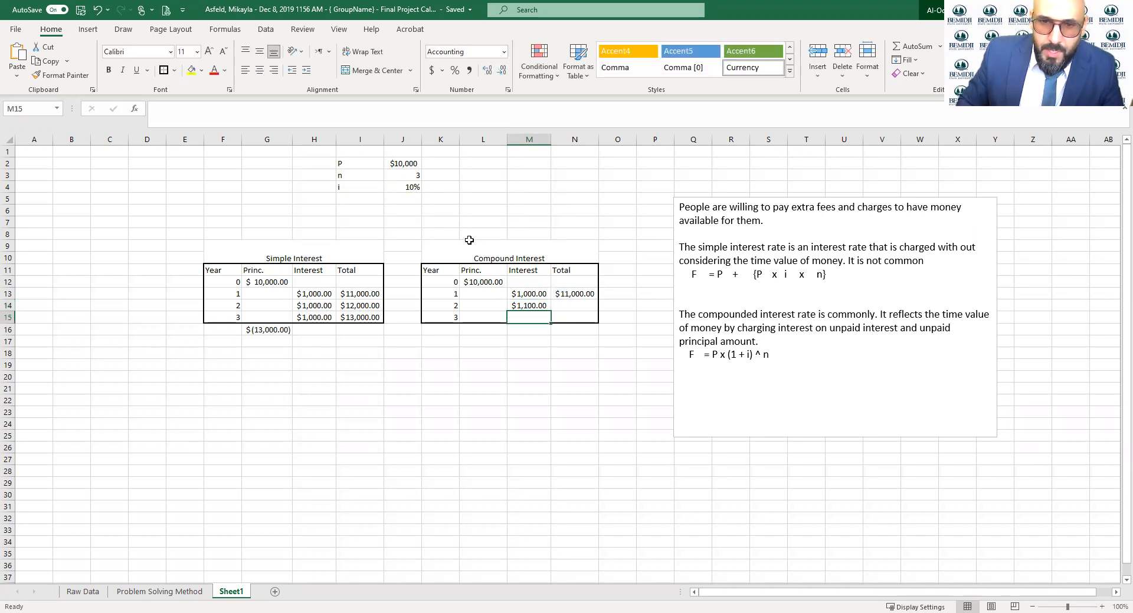
Step: Enter the year 2 compound total in N14 as =N13+M14
click(564, 307)
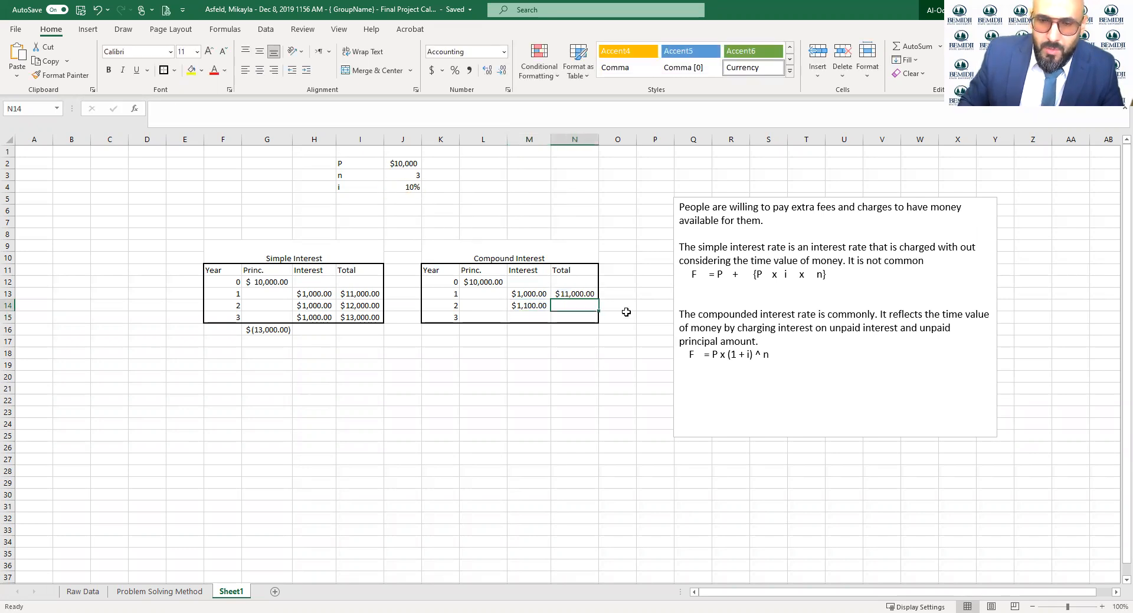
text(=)
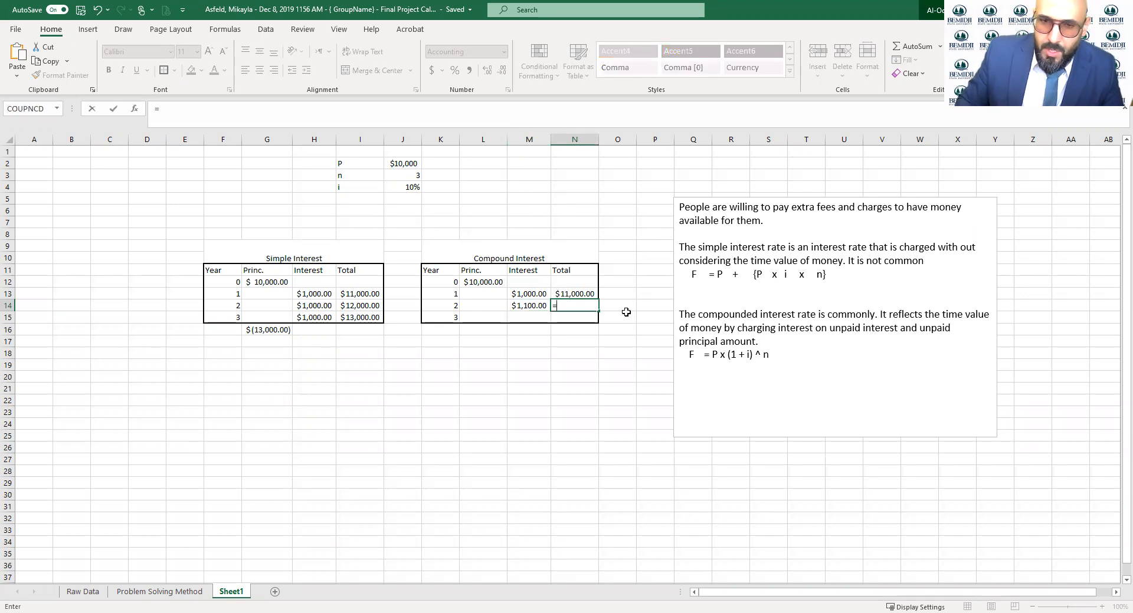
click(592, 295)
text(+)
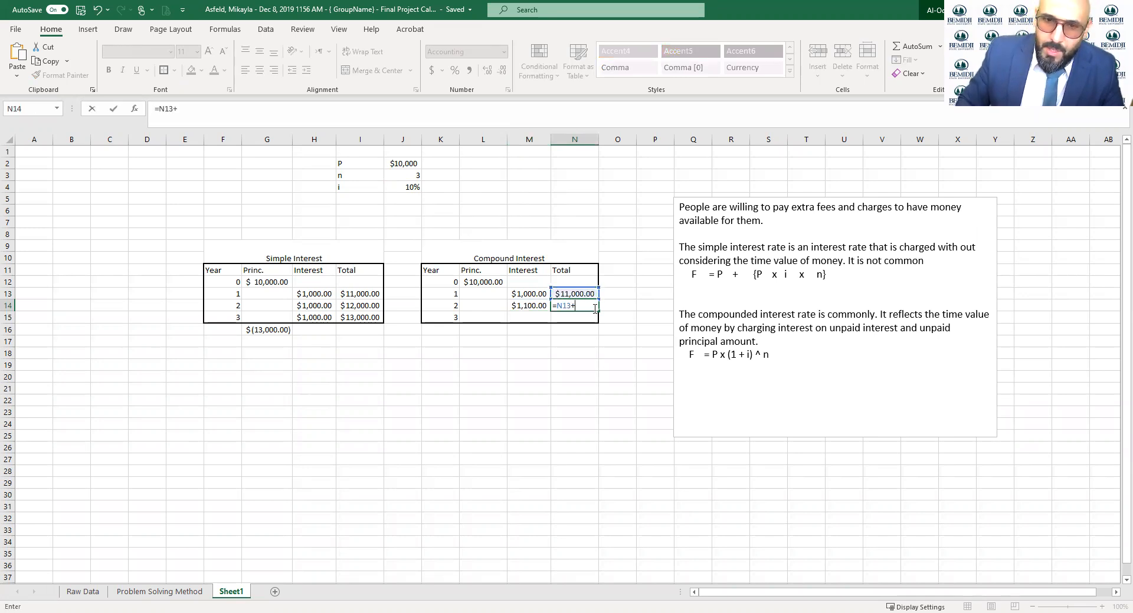
click(527, 305)
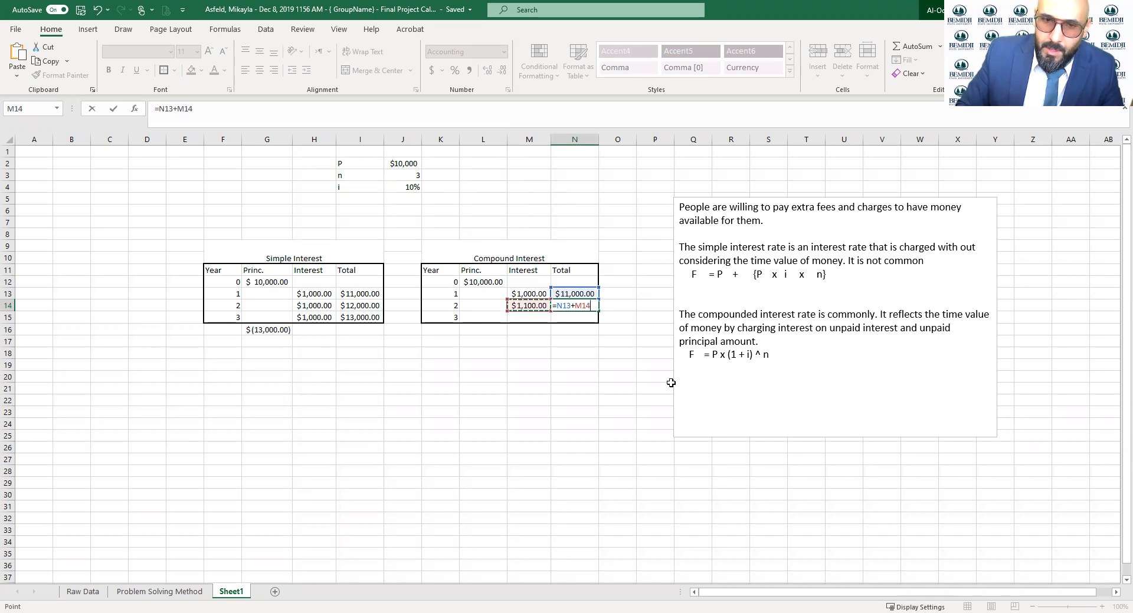
key(Return)
Step: Calculate year 3 interest in the Compound Interest table by entering =N14*J4 in M15
click(533, 318)
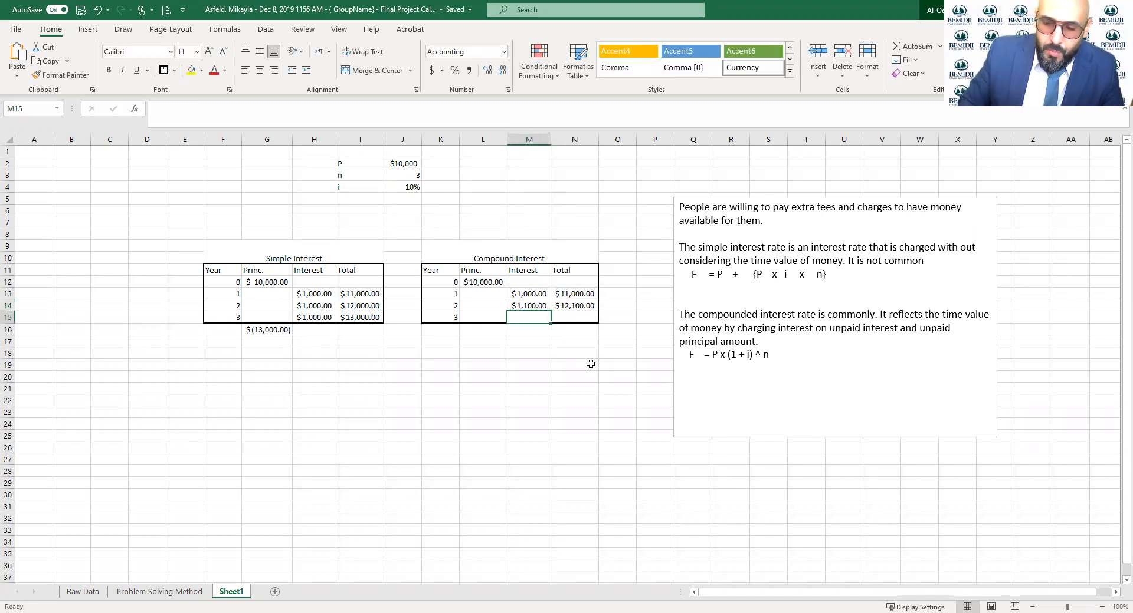
text(=)
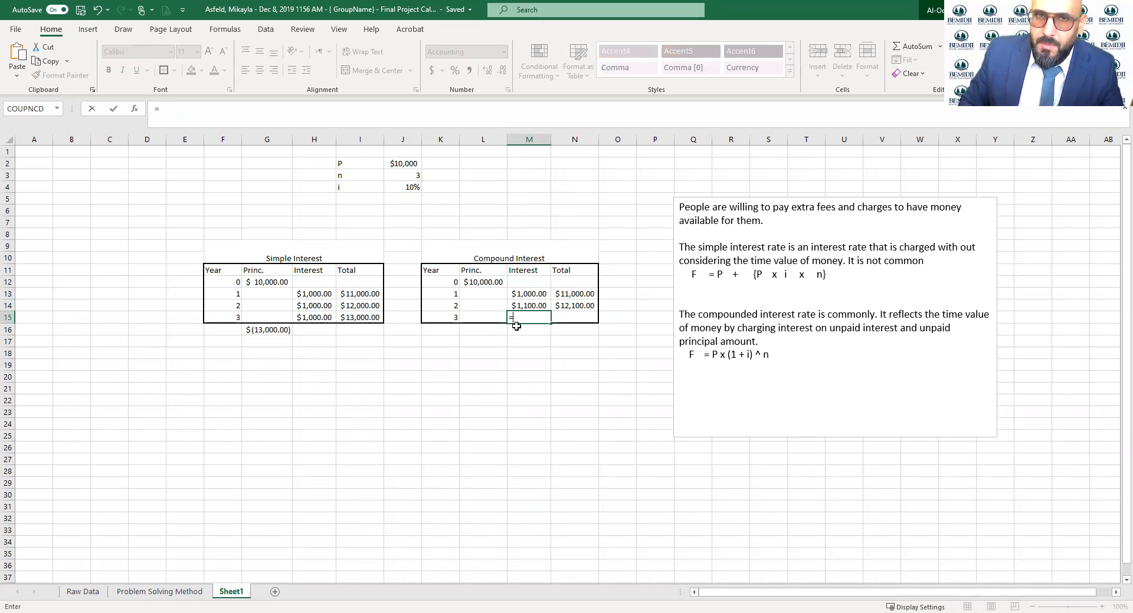
click(569, 306)
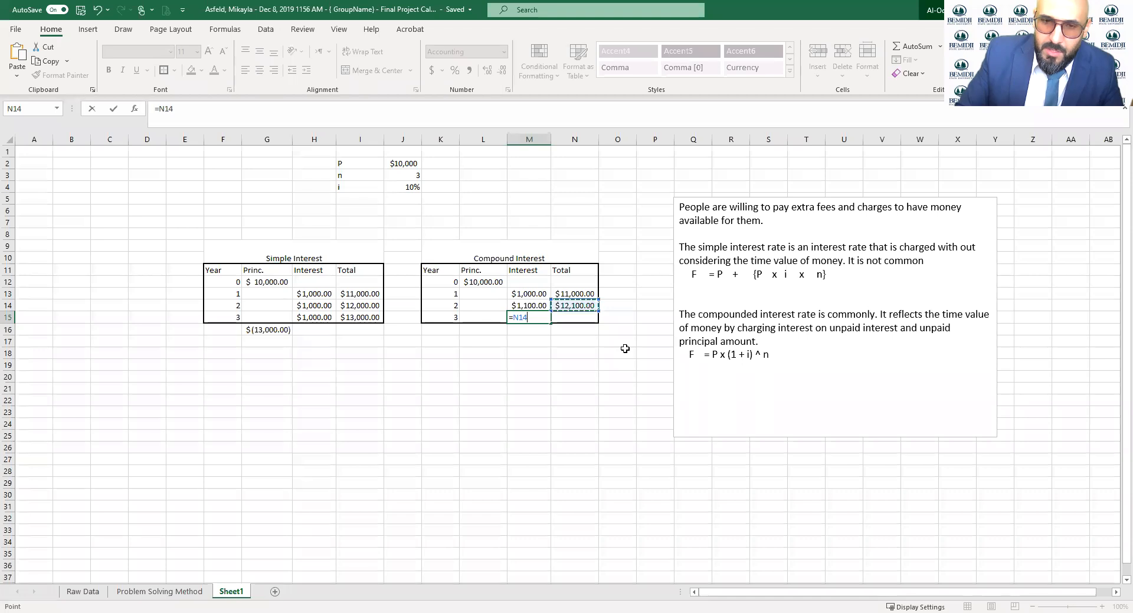
text(*)
click(408, 187)
key(Return)
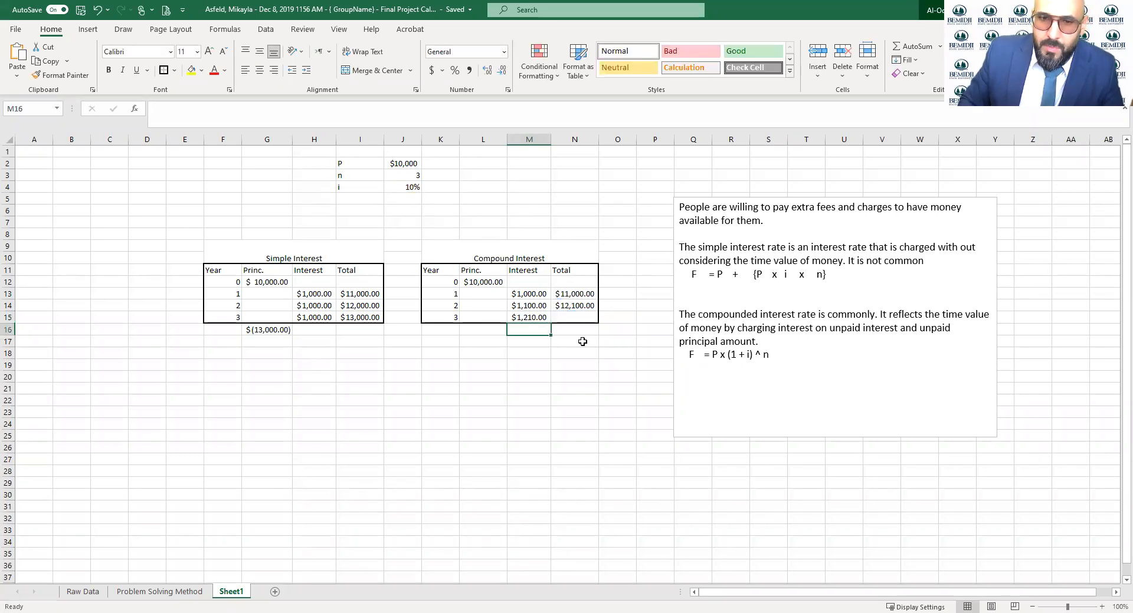
Step: Enter the year 3 compound total in N15 as =N14+M15
click(575, 318)
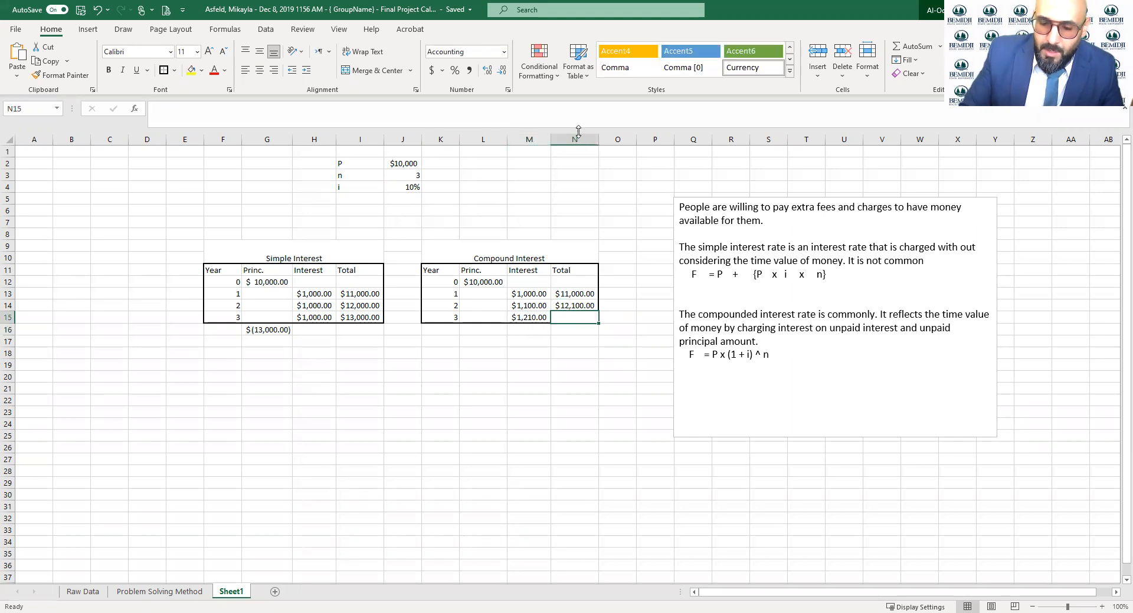
text(=)
click(572, 306)
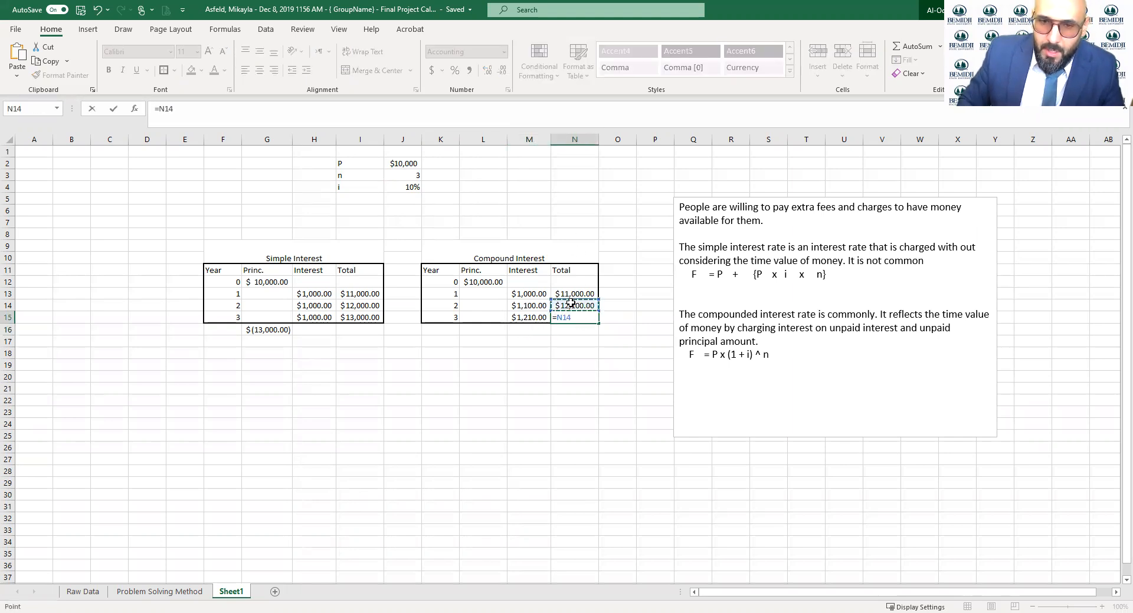
text(+)
click(538, 320)
key(Return)
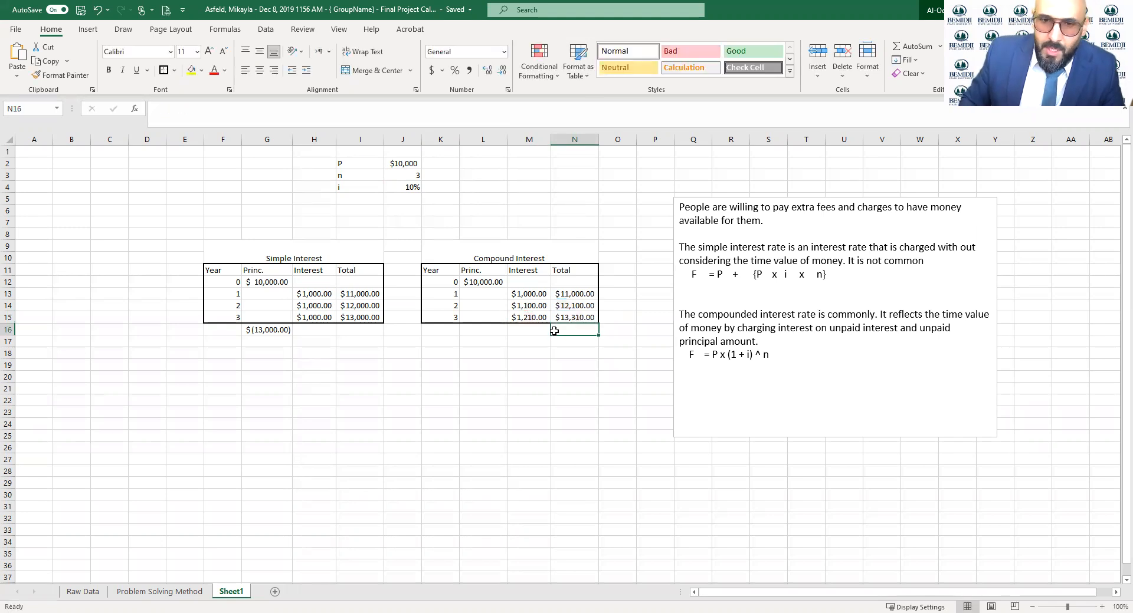
Step: Show the final compound interest repayment as a negative amount in M16, below the interest column, using =-N15
click(524, 341)
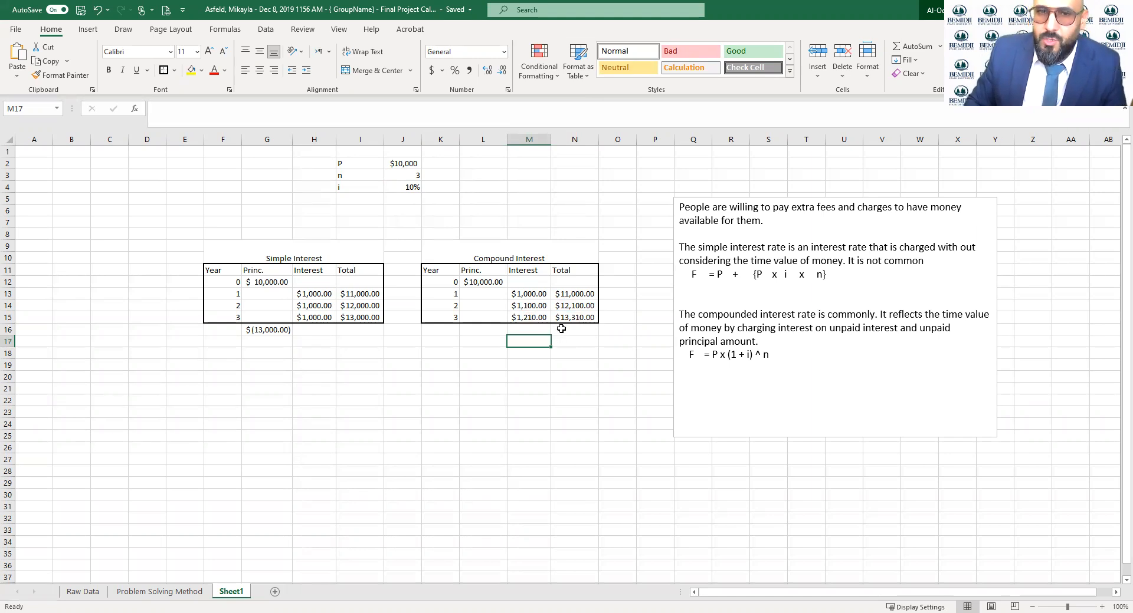
click(536, 332)
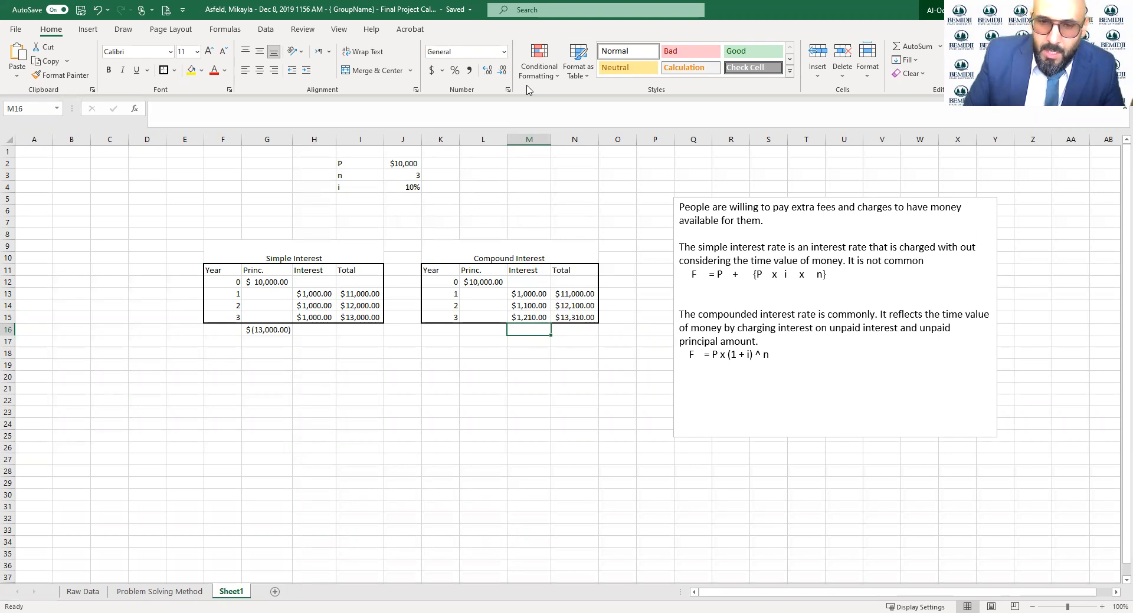
text(-)
click(576, 318)
key(Return)
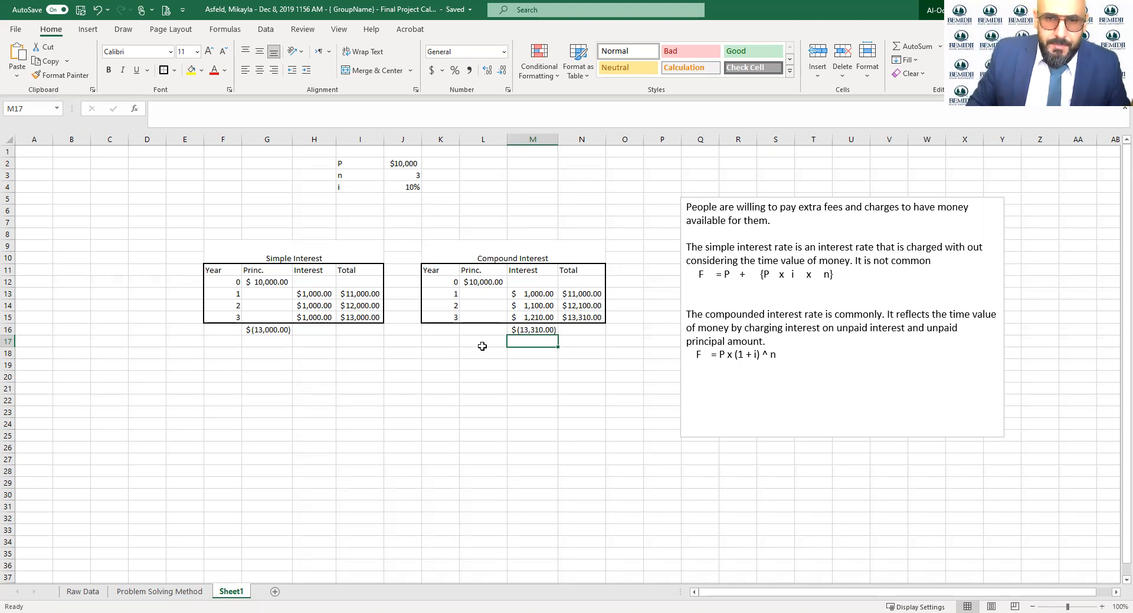
Step: Compare the two tables by examining the simple principal and interest in G12, H13 and H14 with compound cells N13 and M16
click(279, 282)
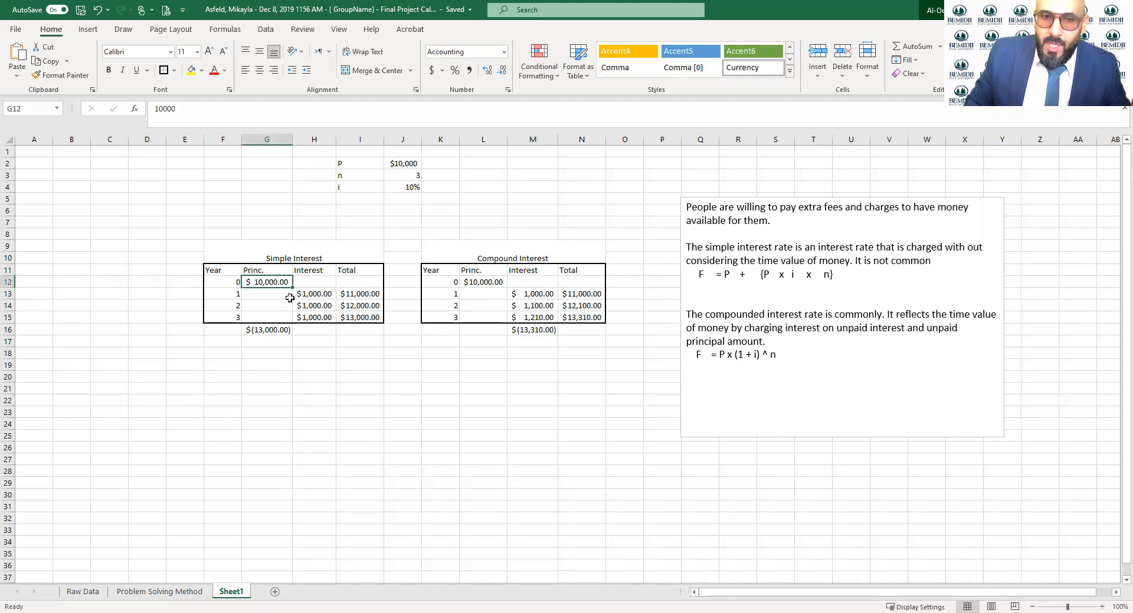
click(307, 293)
click(313, 305)
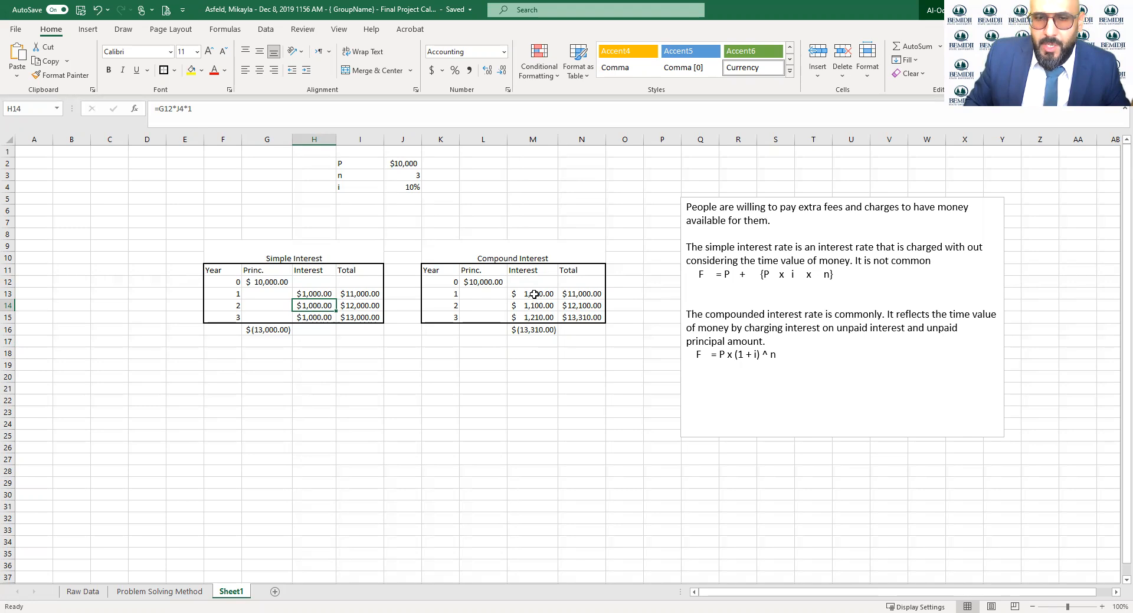
click(580, 296)
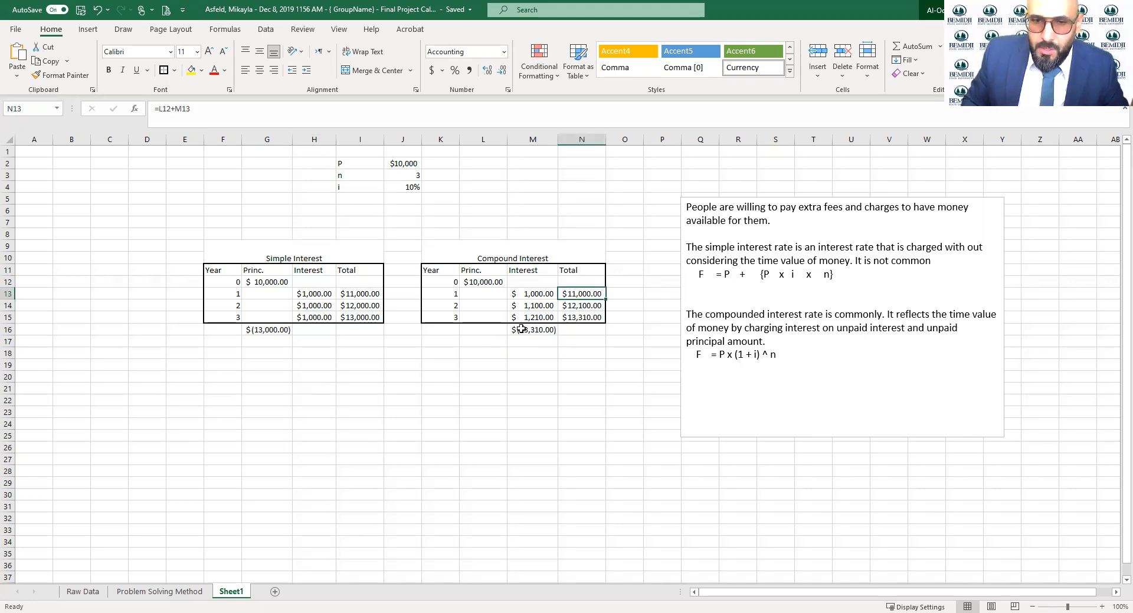
click(522, 329)
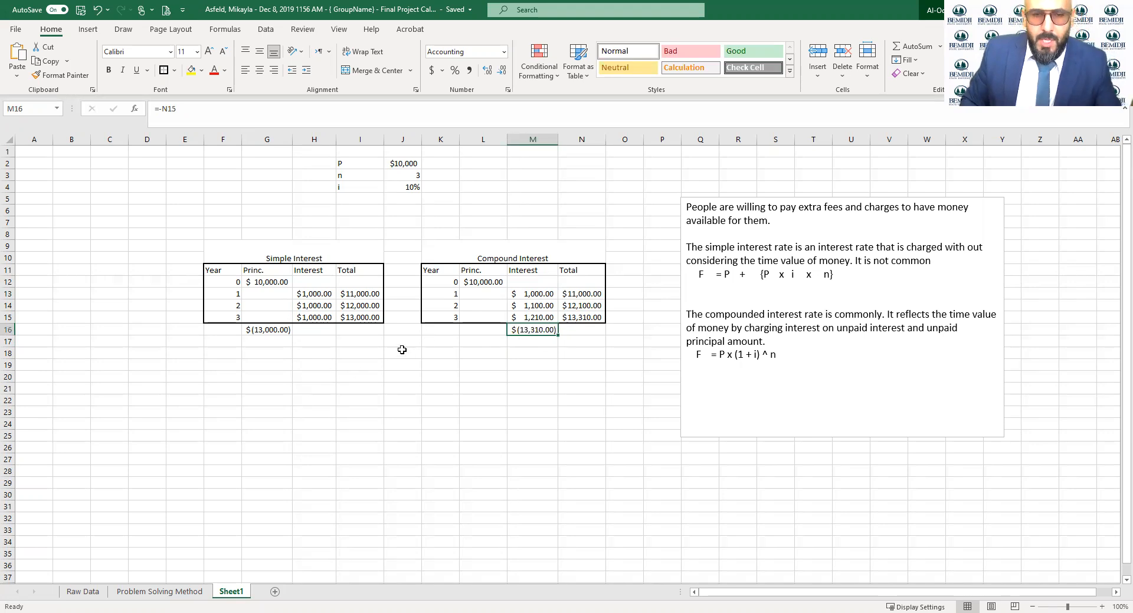
Step: Write out the simple interest formula below its table, with "F =" in F18 and "P +(P*i*n)" in G18
click(281, 350)
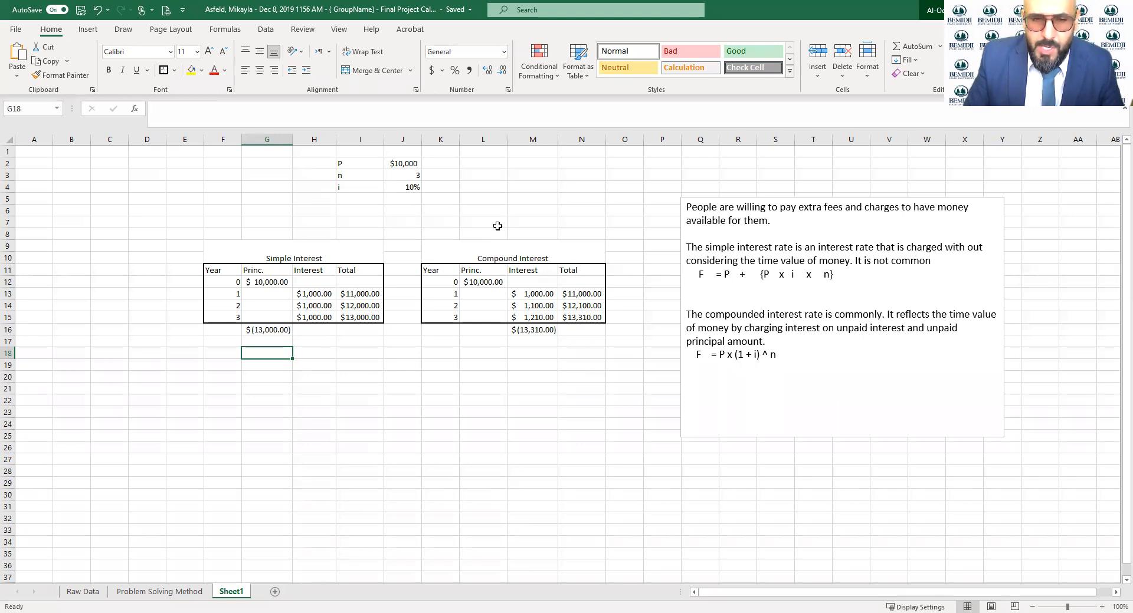
text(=)
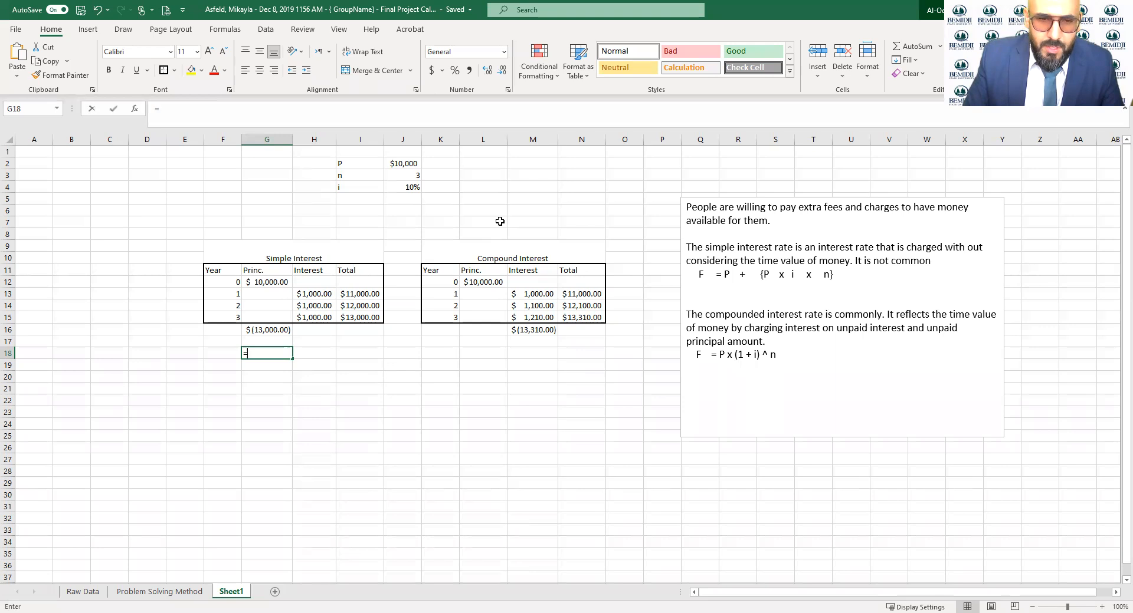
key(BackSpace)
key(Left)
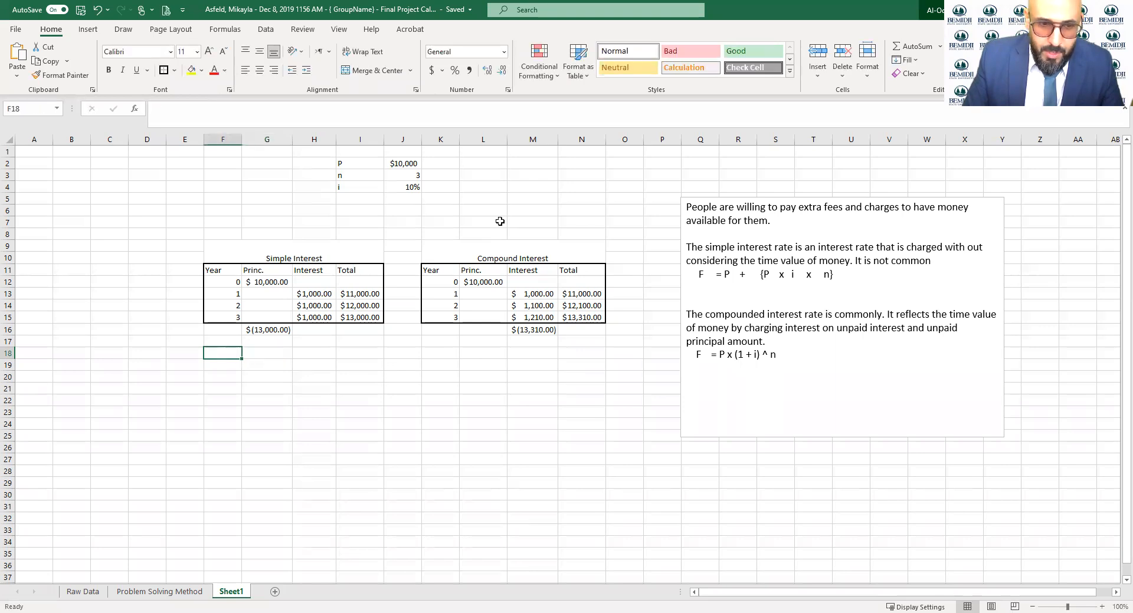
text(F)
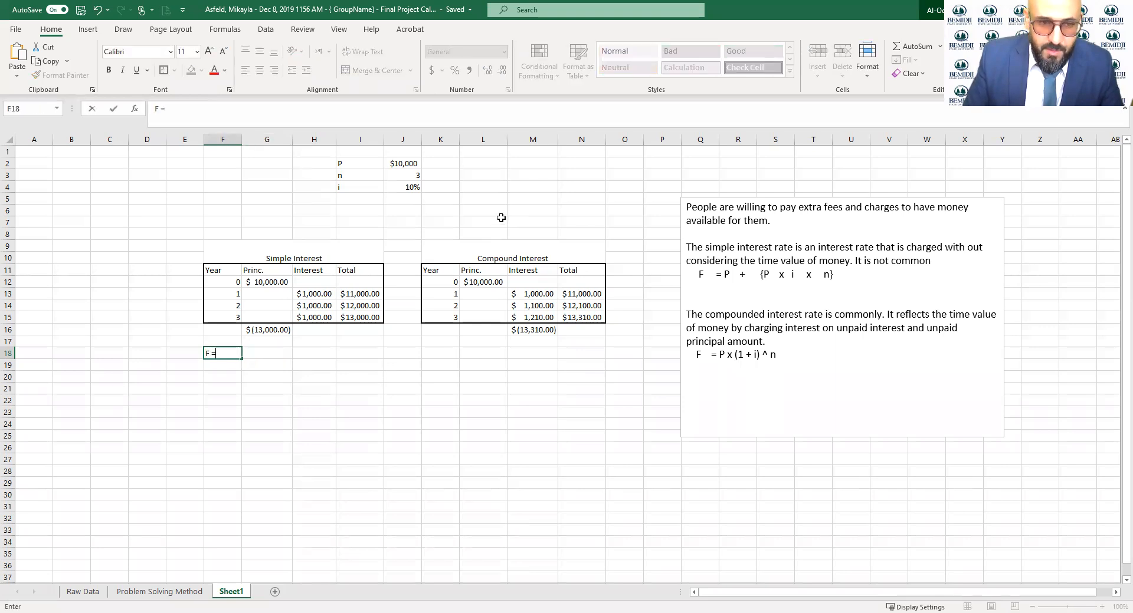
text( =)
key(Right)
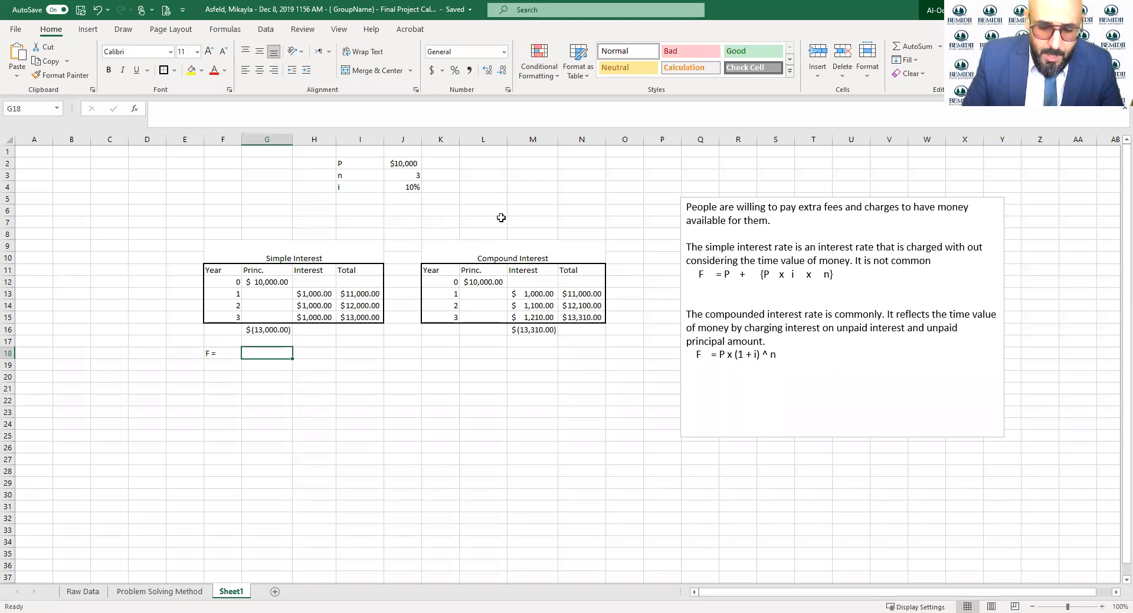
text(P +(P*i*n)
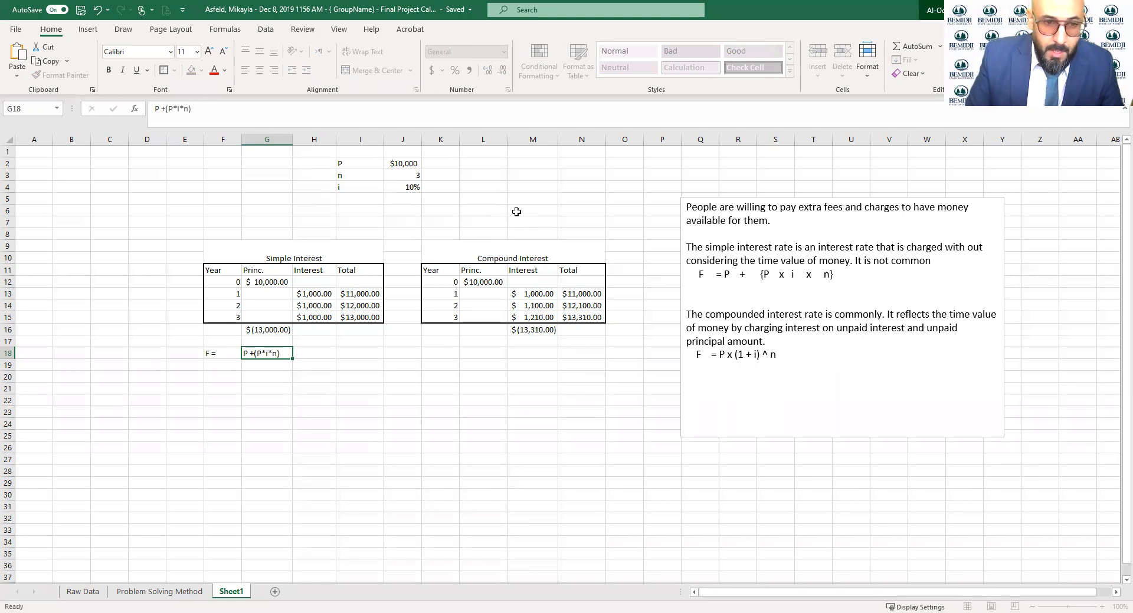
key(Down)
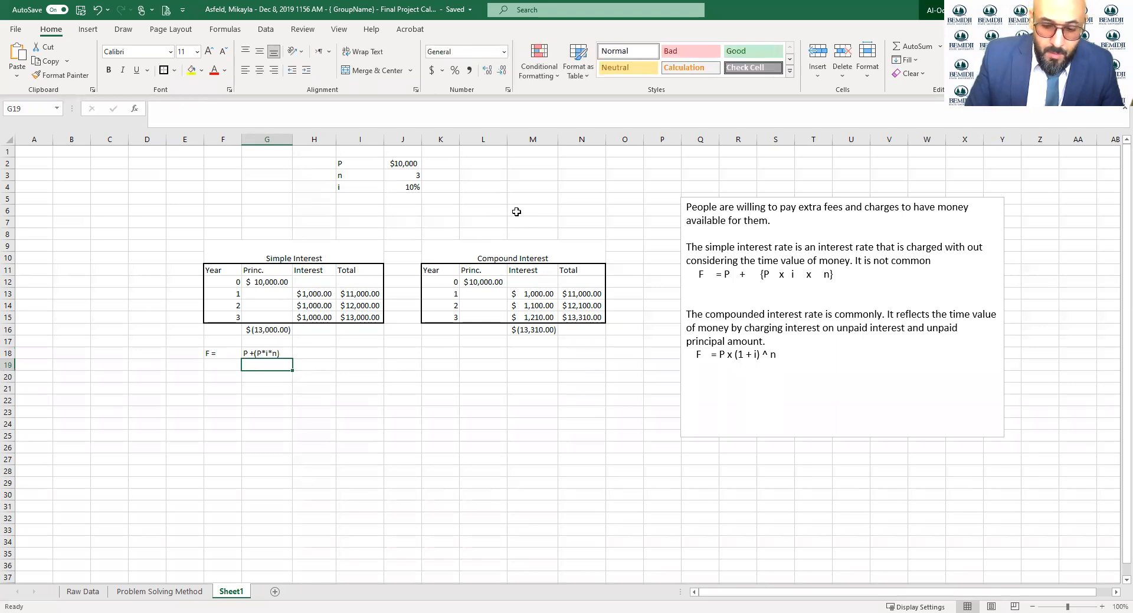
Step: Try to calculate the simple interest future value in G19 by entering =J2(J2*J4*J3)
text(=)
click(419, 163)
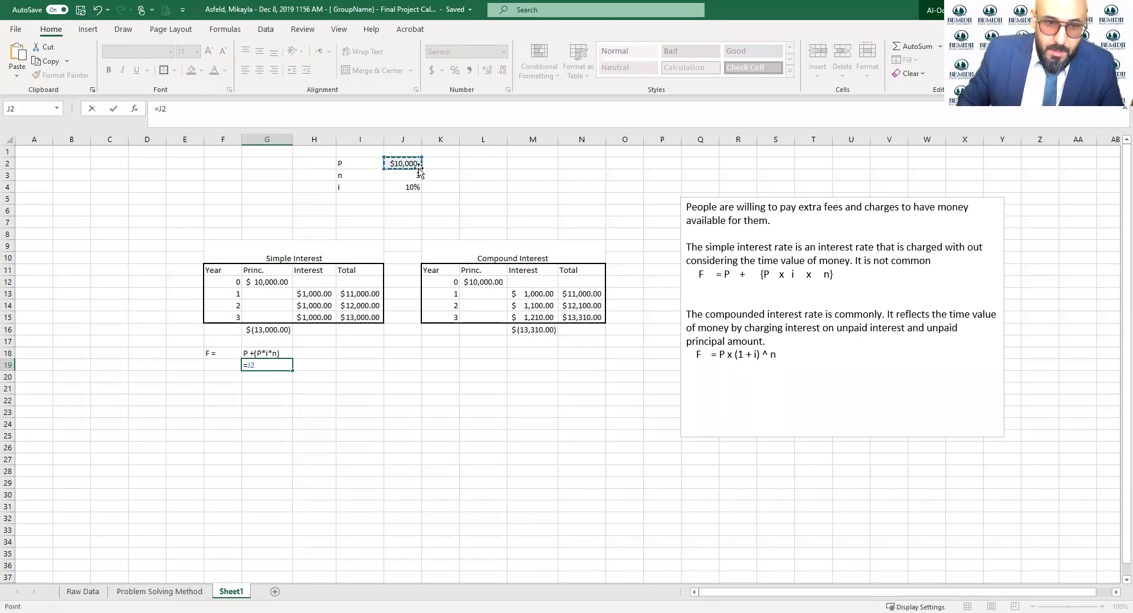
text(()
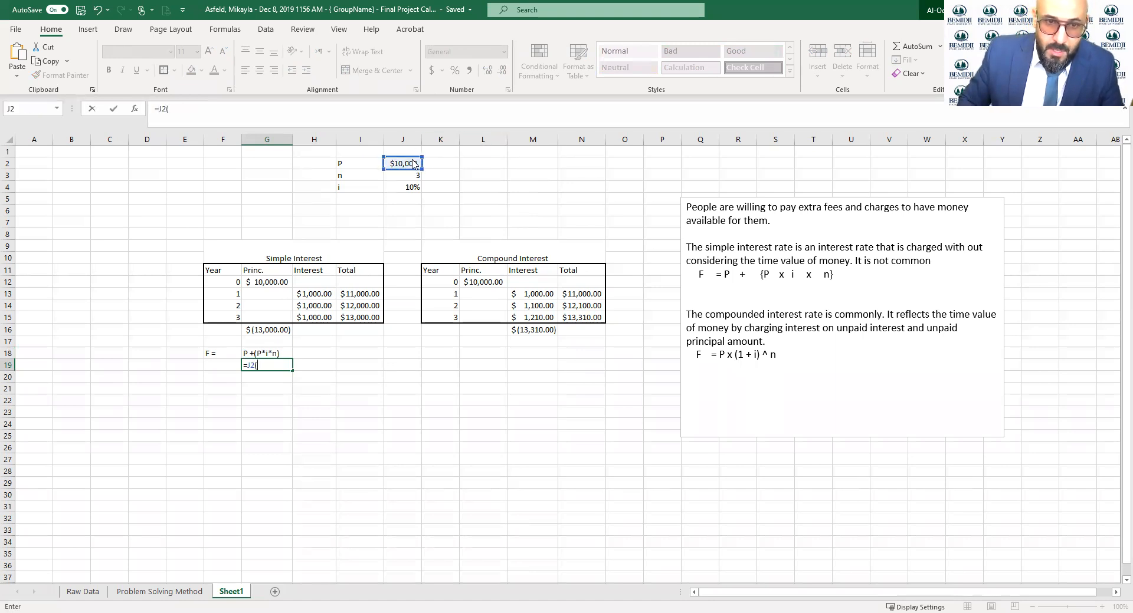
click(414, 163)
text(*)
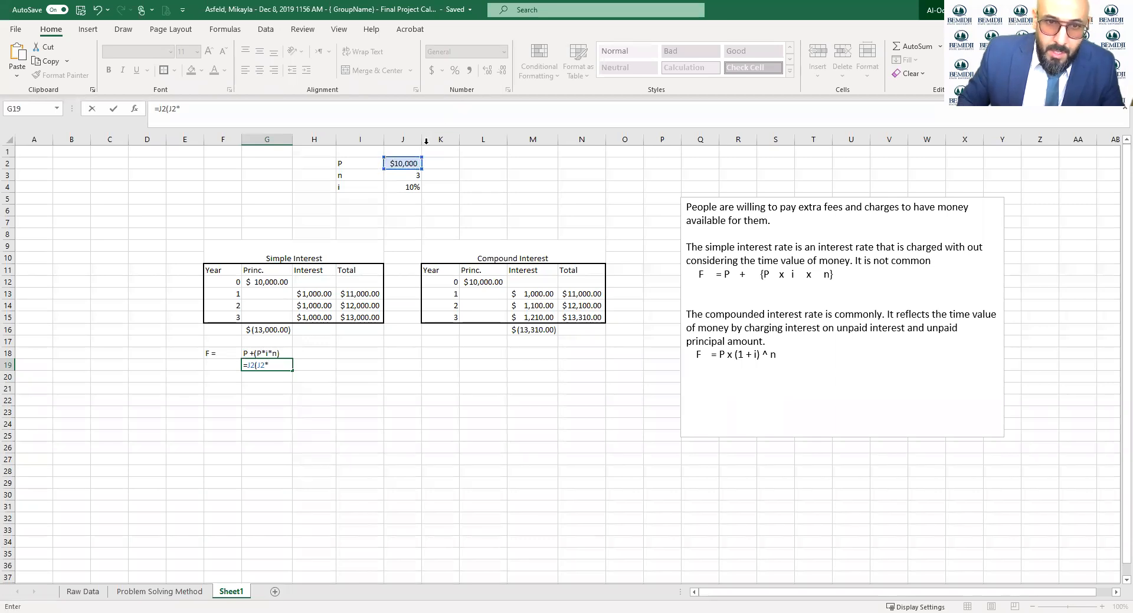
click(416, 187)
text(*)
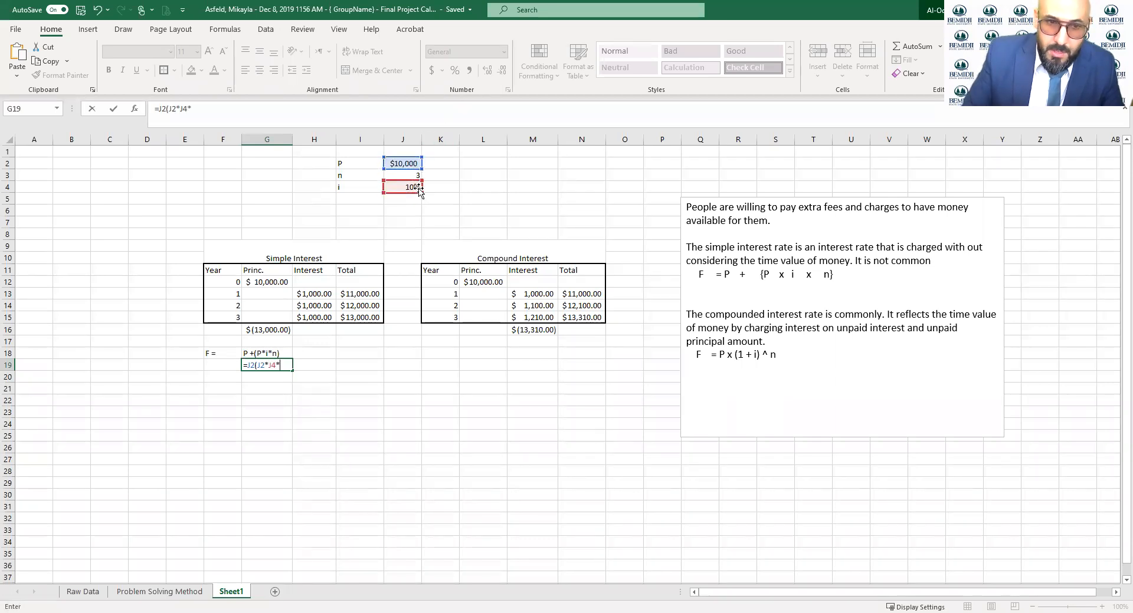
click(413, 175)
key(Return)
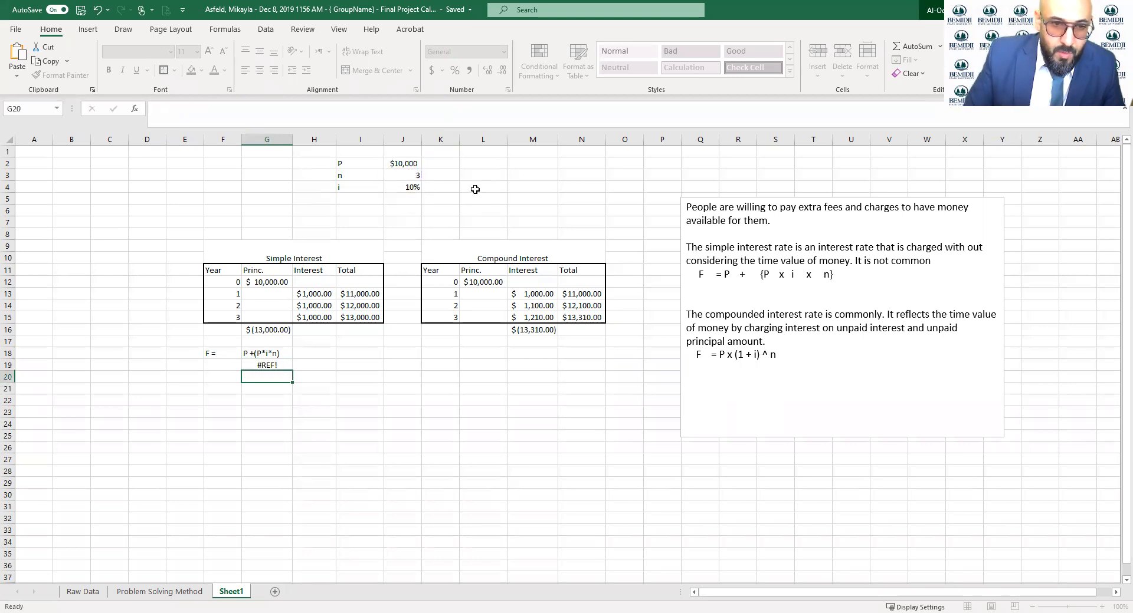
Step: Correct the simple interest future value formula in G19 to =J2+(J2*J4*J3)
double_click(266, 365)
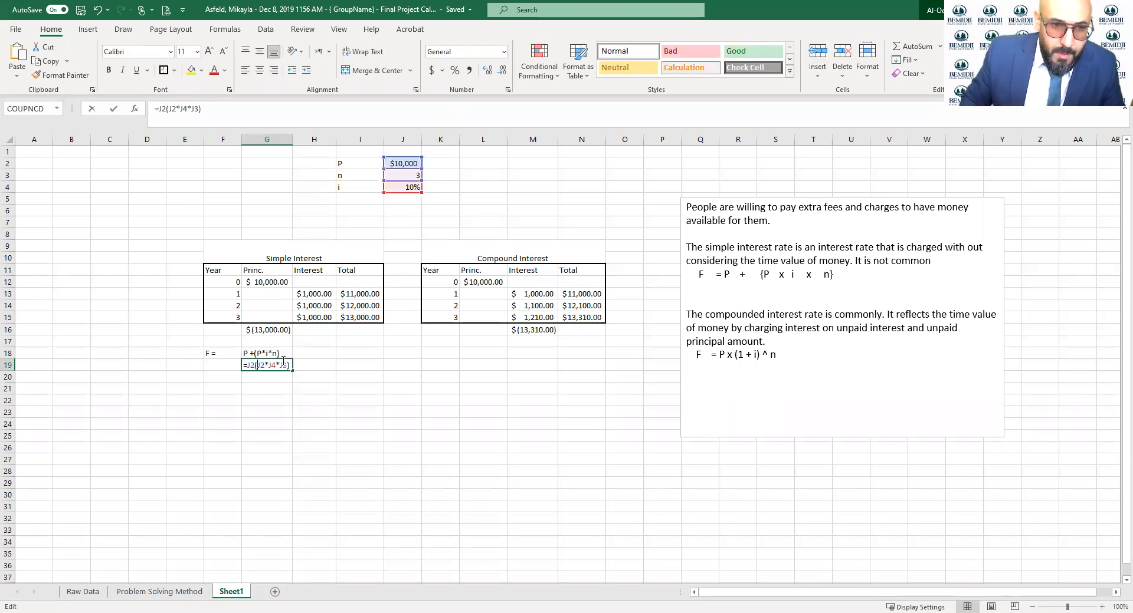
click(255, 365)
text(+)
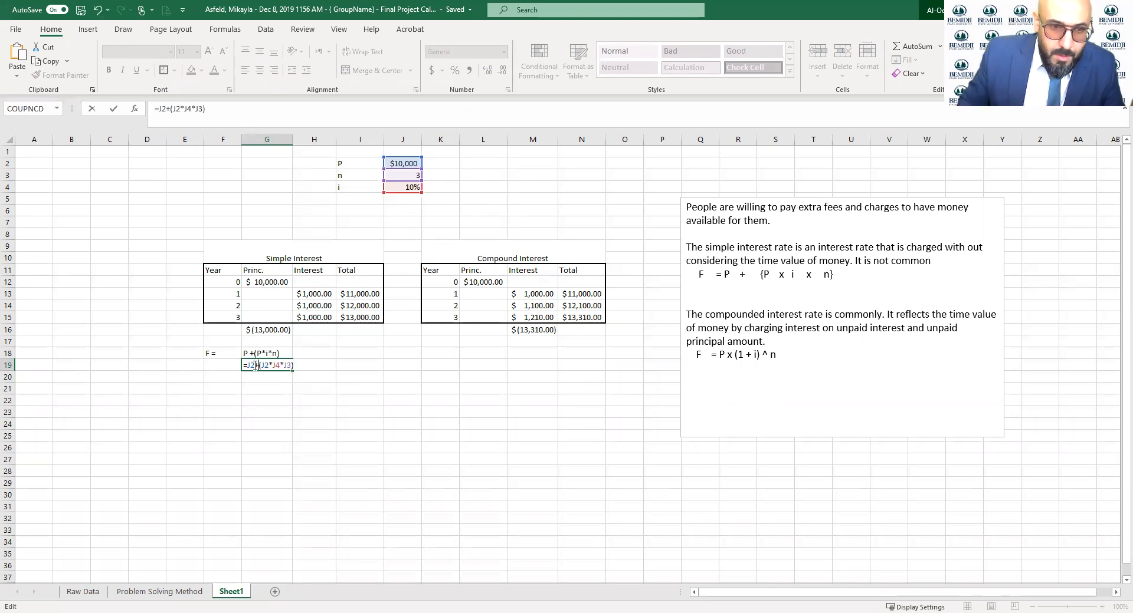
key(Return)
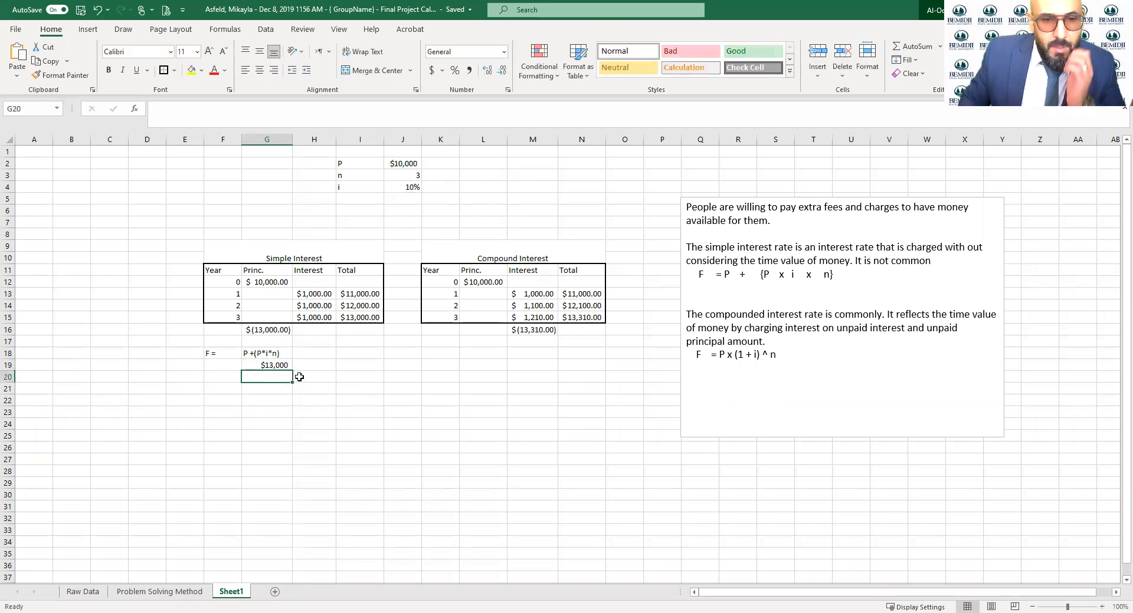
Step: Turn the simple interest future value in G19 into a negative amount by negating the whole formula, as =-(J2+(J2*J4*J3))
click(272, 366)
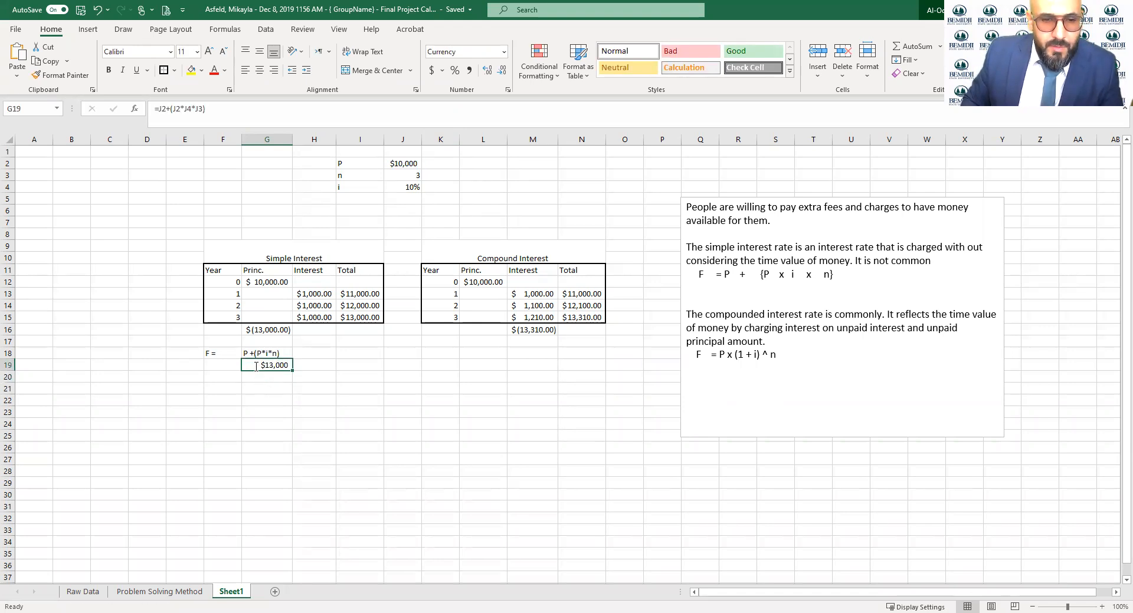
double_click(250, 367)
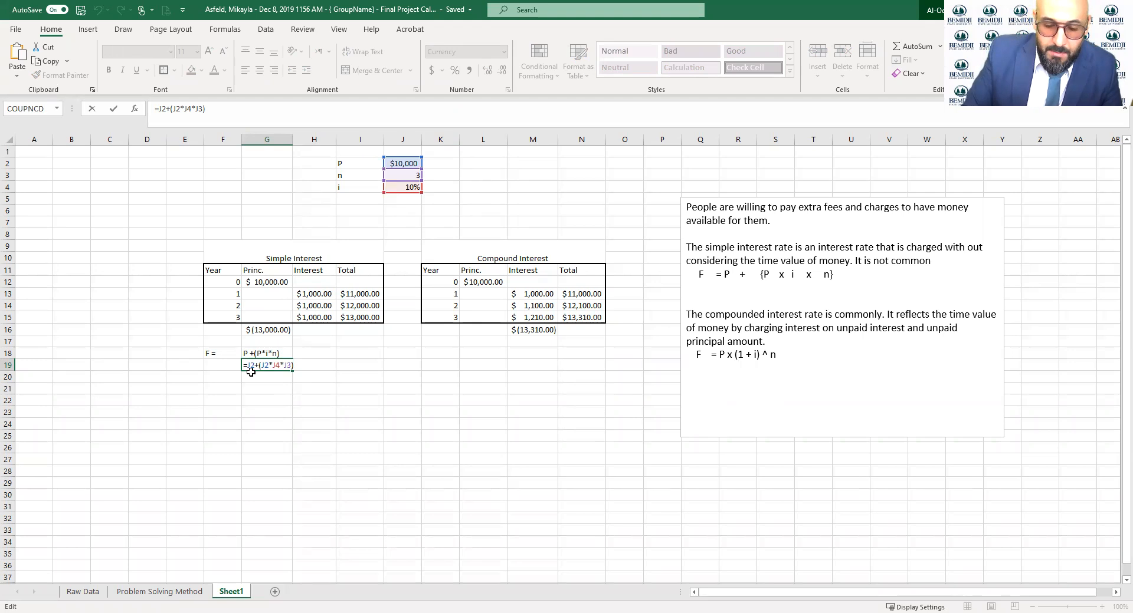
text(-()
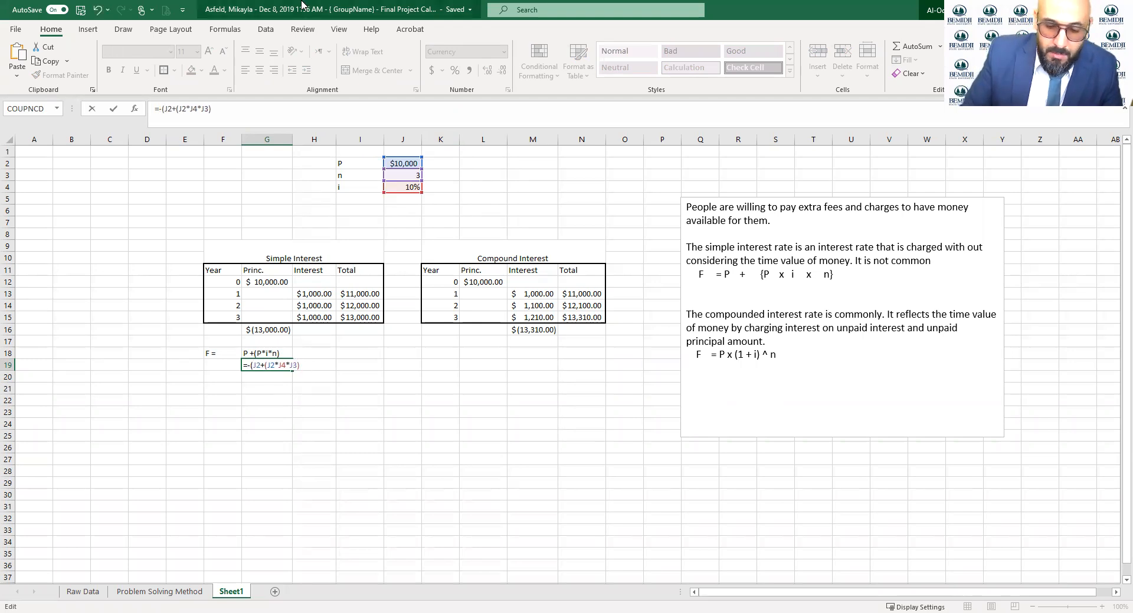
key(Return)
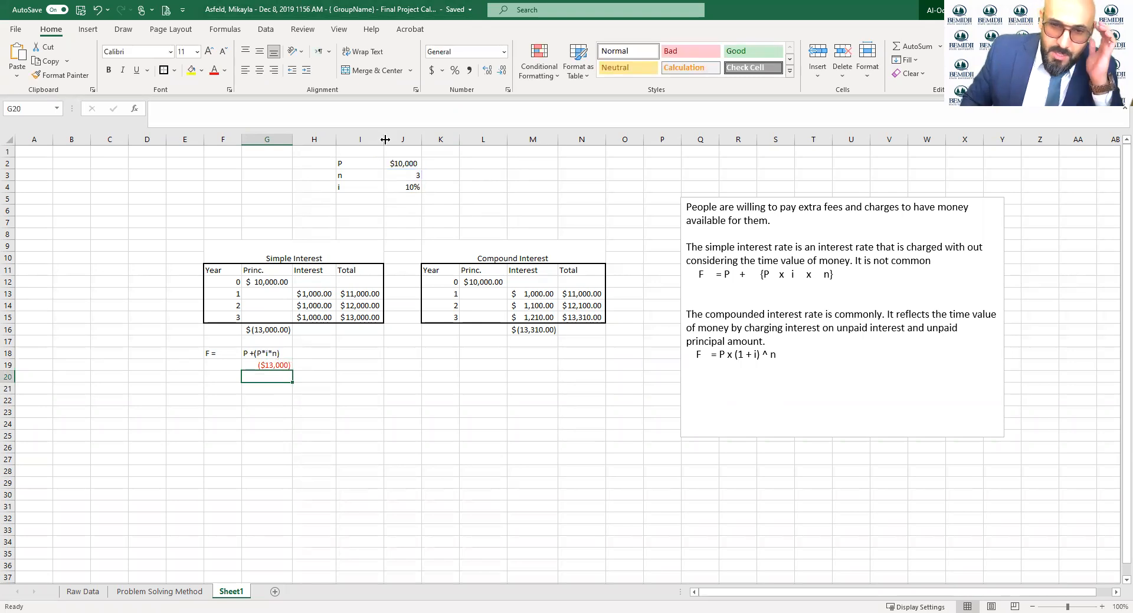
Step: Write out the compound interest formula below its table, with "F =" in L17 and "P*(1+i)^n" in M17
click(515, 354)
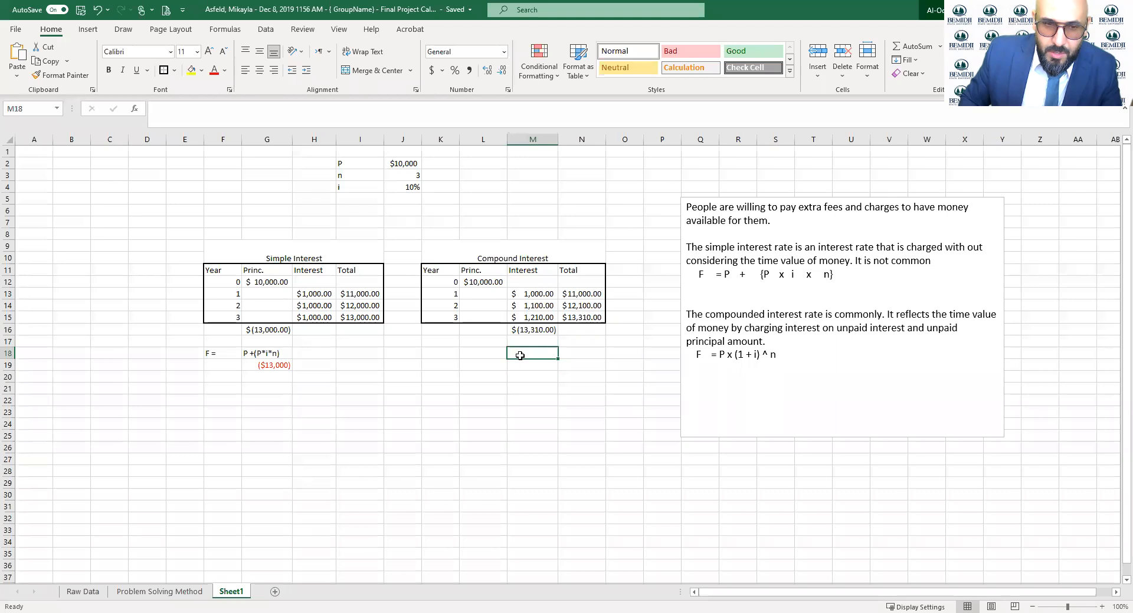
click(495, 343)
text(F)
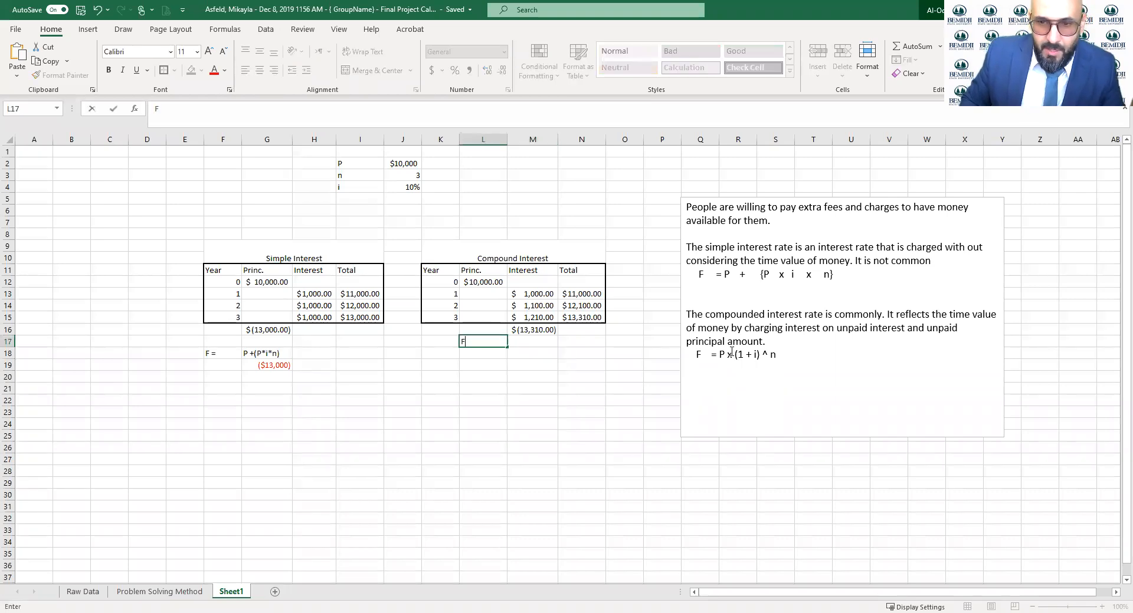
text( =)
click(509, 347)
text(P*(1+i)^n)
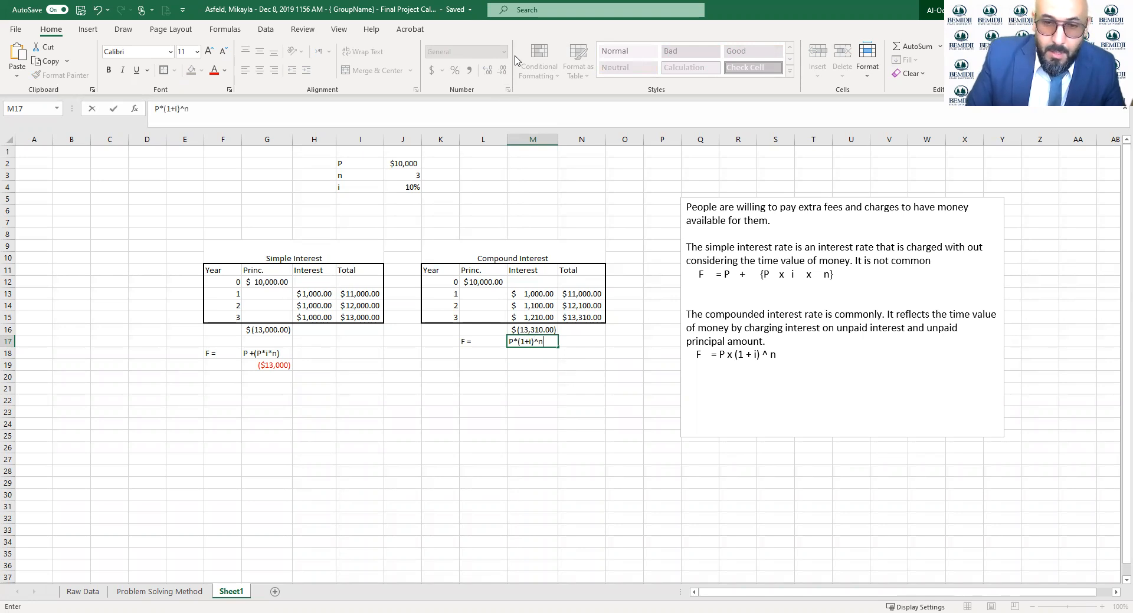
key(Return)
Step: Calculate the compound interest future value in M18 with =J2*(1+J4)^J3
text(=)
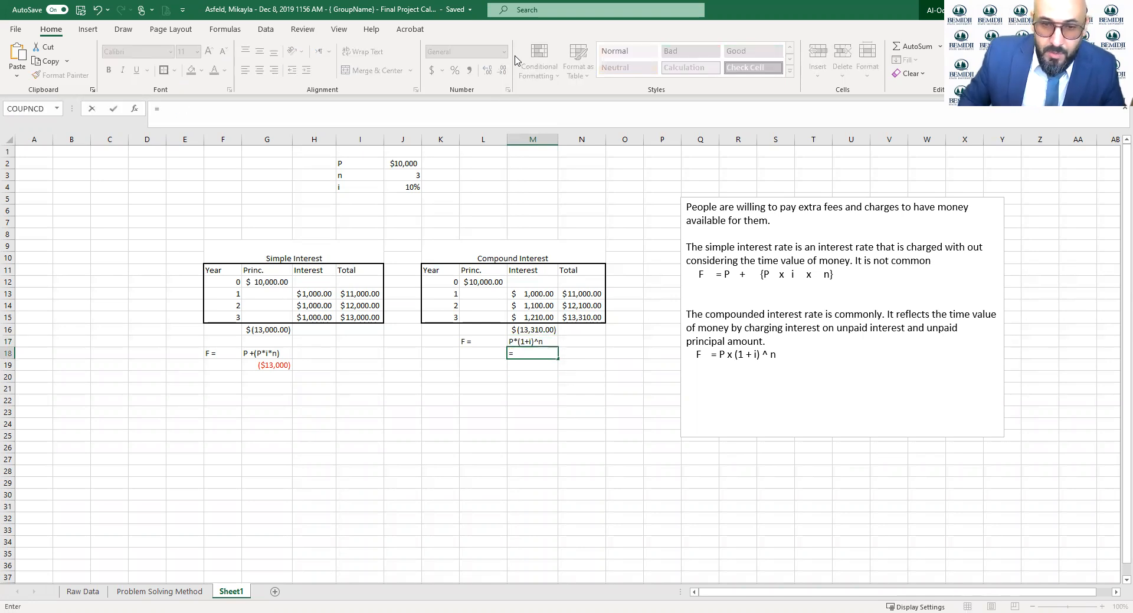
click(410, 164)
text(*)
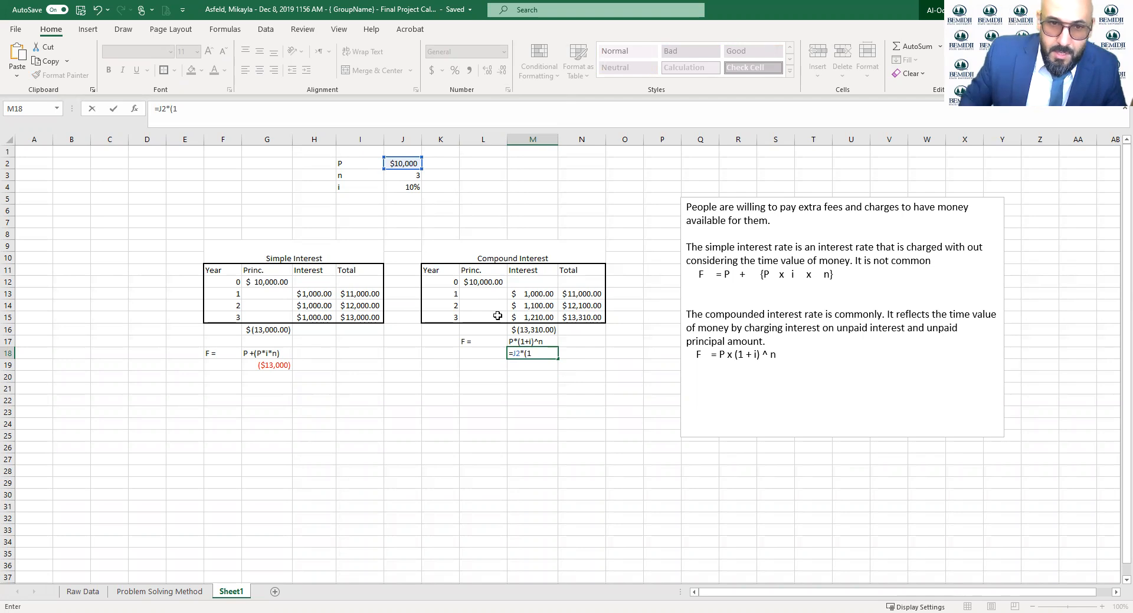
text(+)
click(414, 191)
text()^)
click(398, 175)
key(Return)
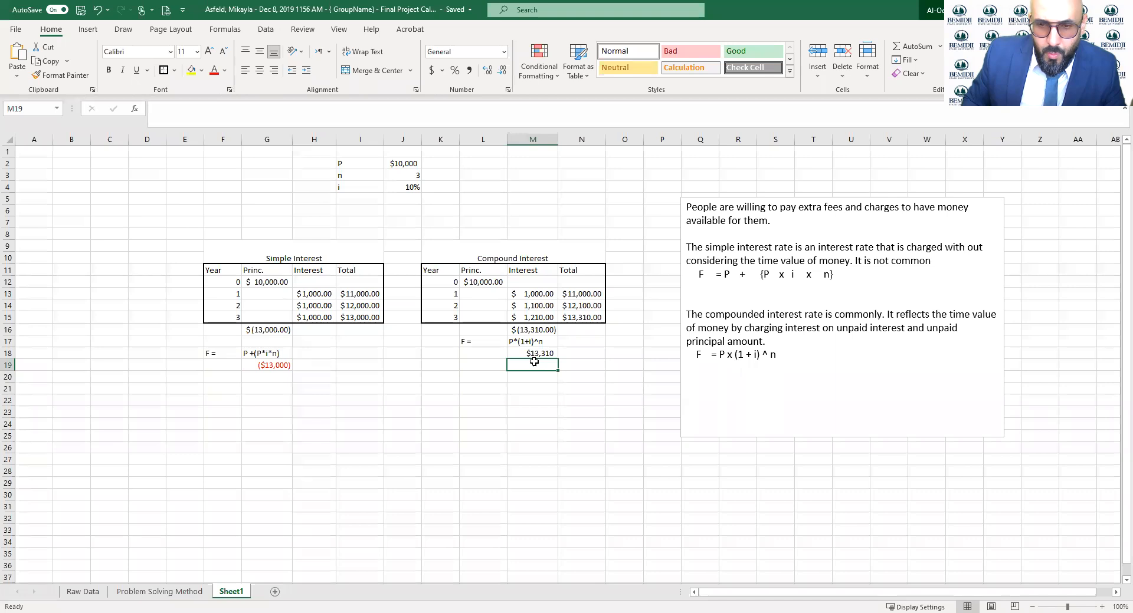
Step: Calculate the compound future value with the FV function in M19, using =FV(J4,J3,,J2) with the payment argument left empty
click(488, 365)
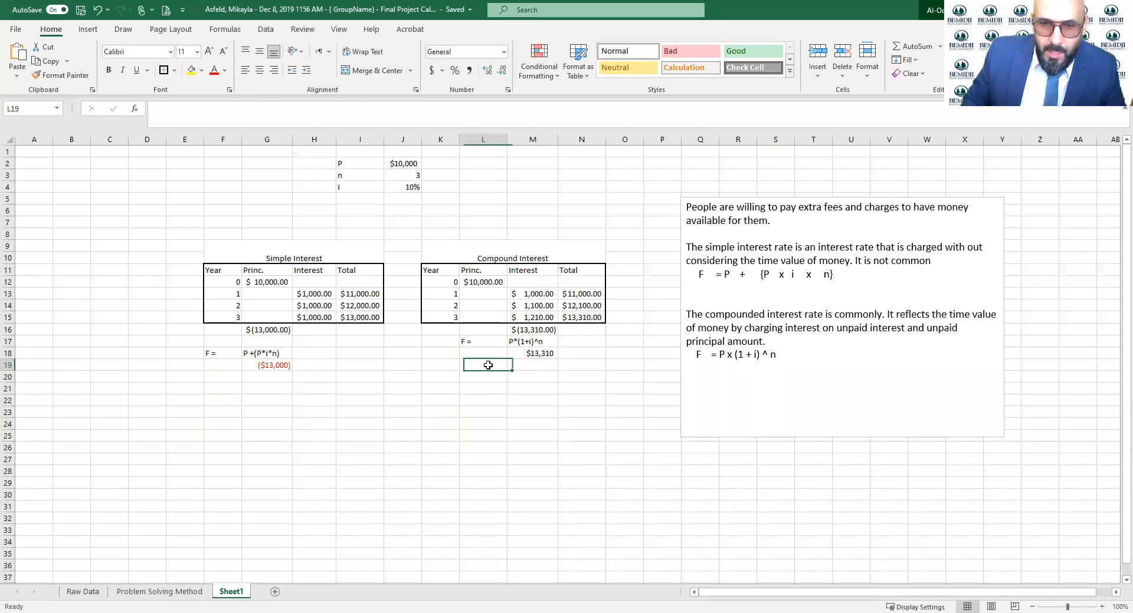
click(519, 366)
text(=)
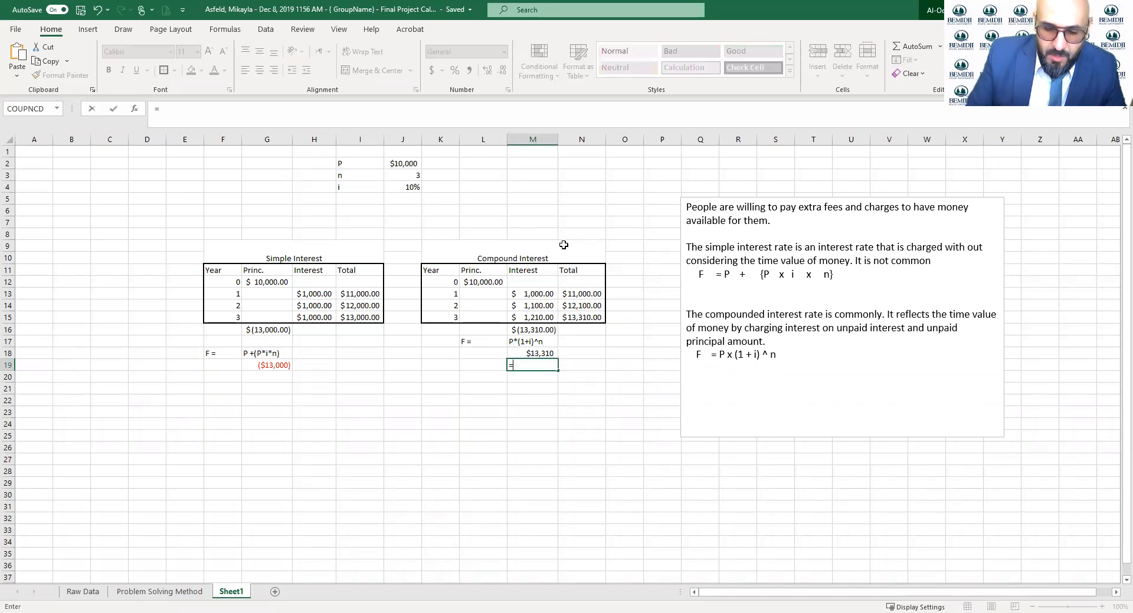
text(fv()
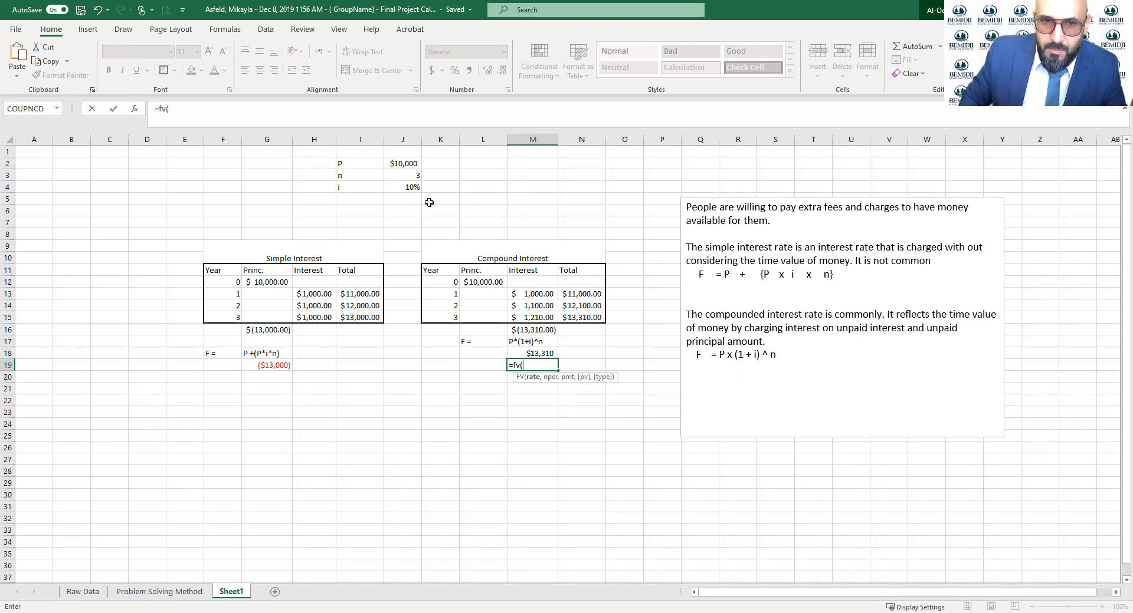
click(412, 188)
text(,)
click(410, 175)
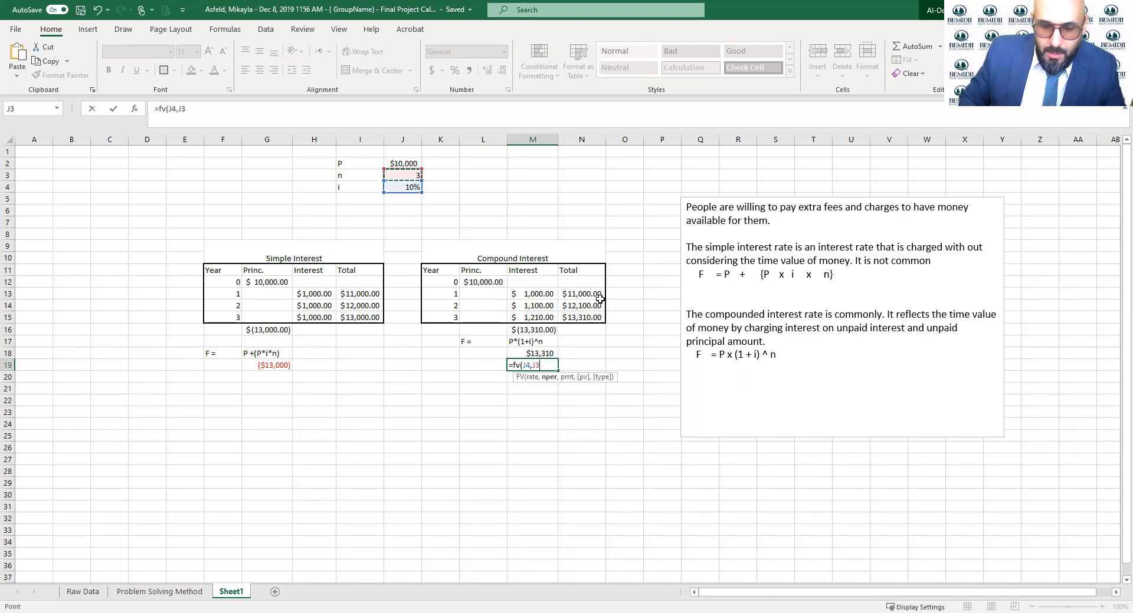
text(,)
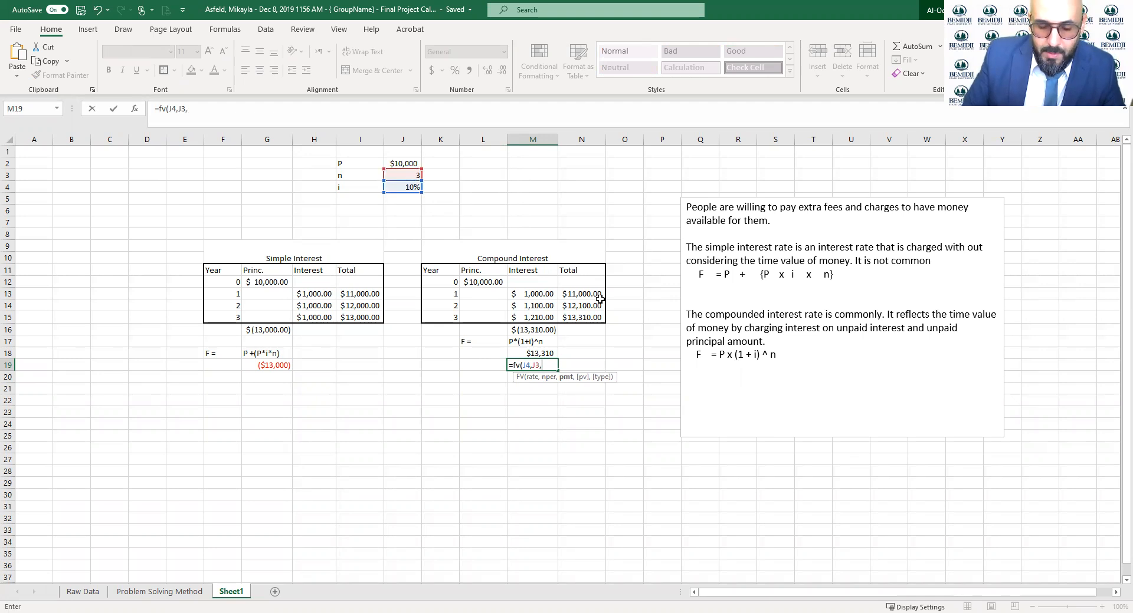
text(,)
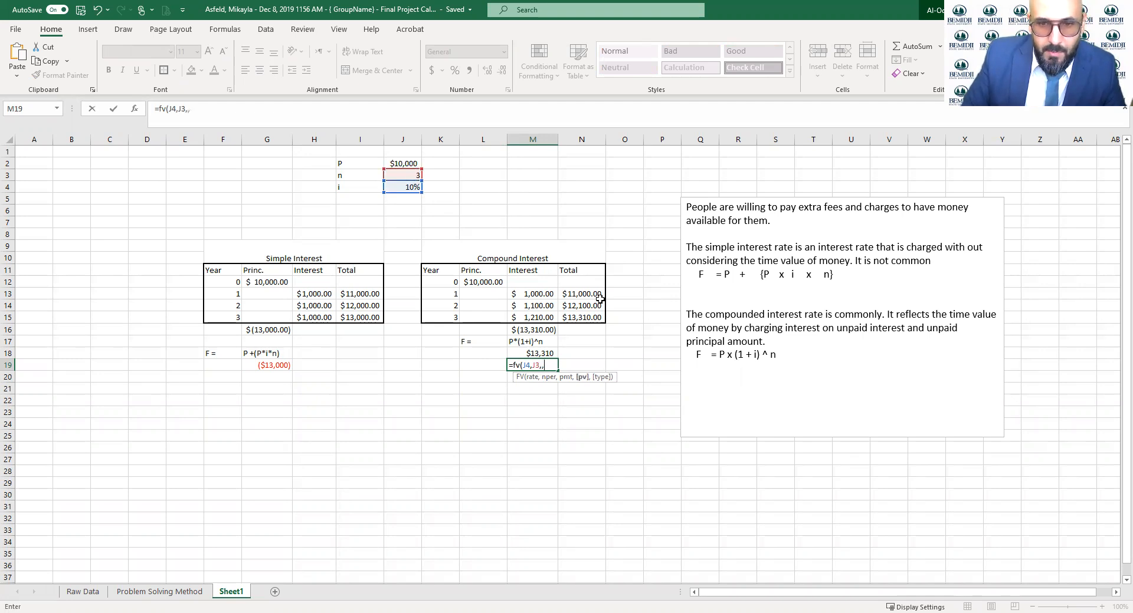
click(403, 163)
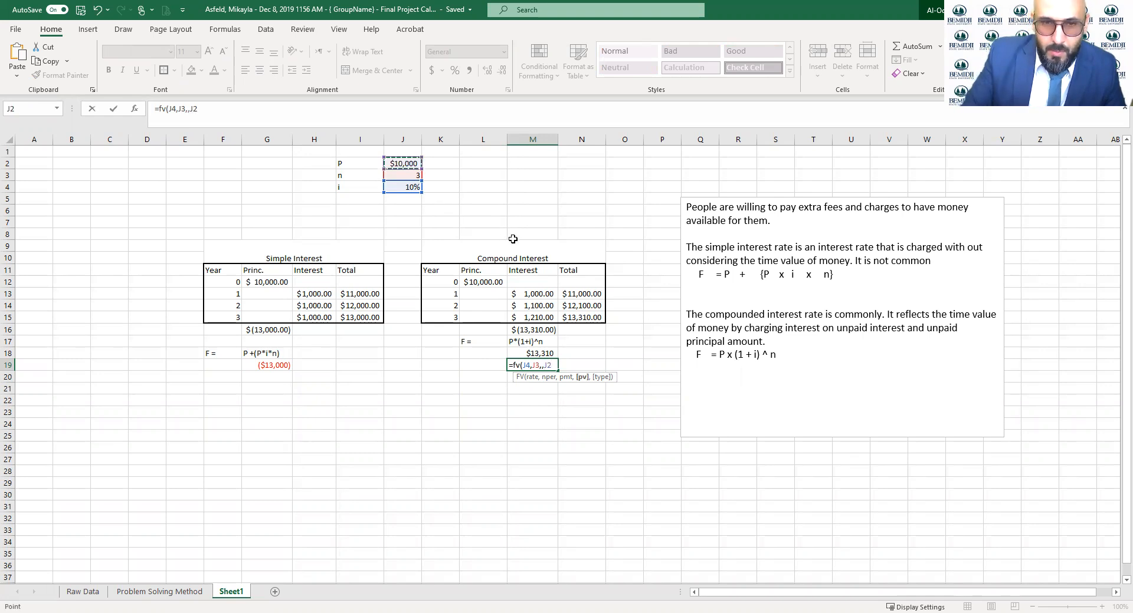
text())
key(Return)
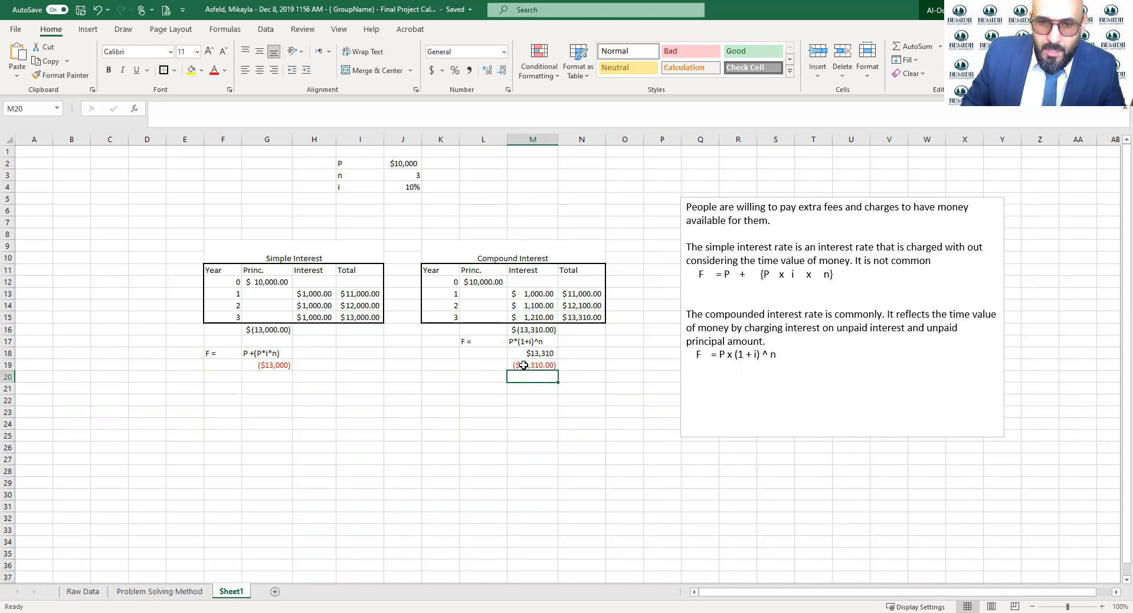
Step: Negate the compound interest formula in M18 so that it gives a negative amount
double_click(521, 354)
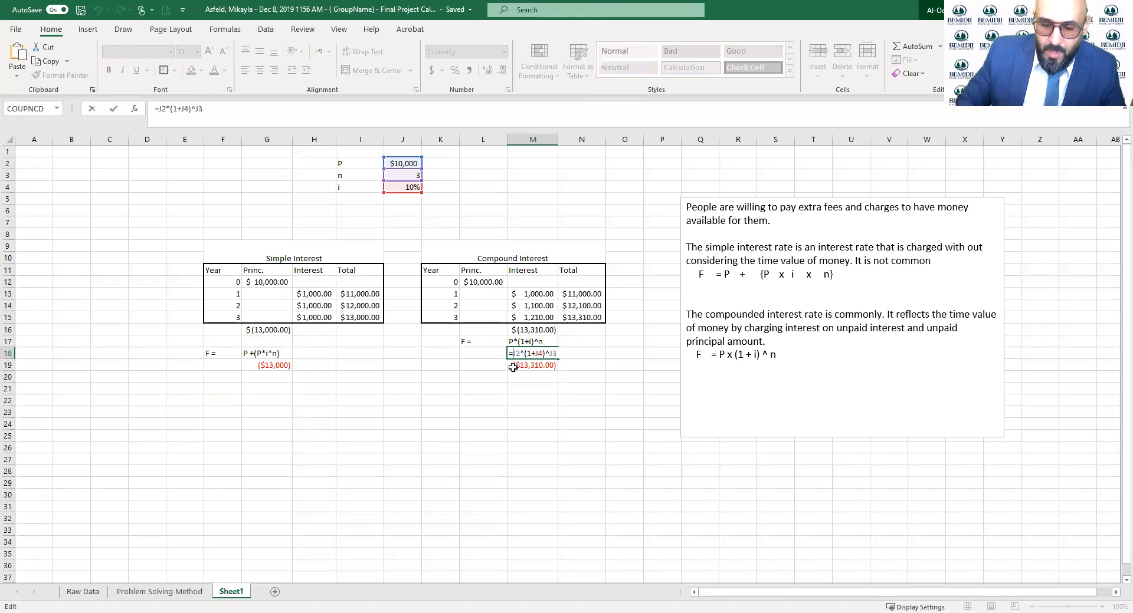
key(Return)
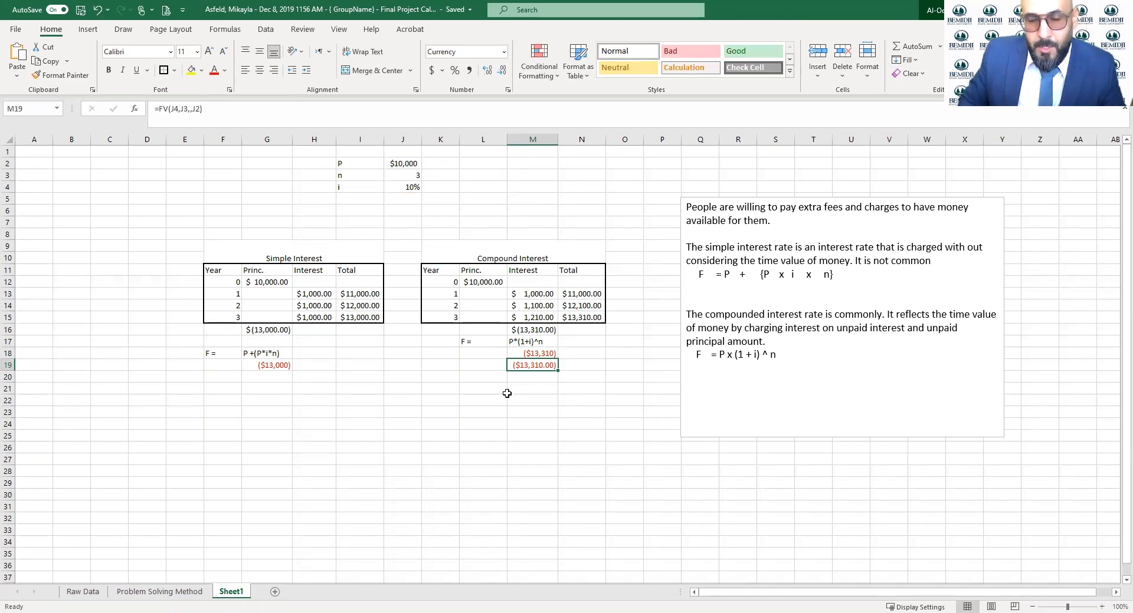